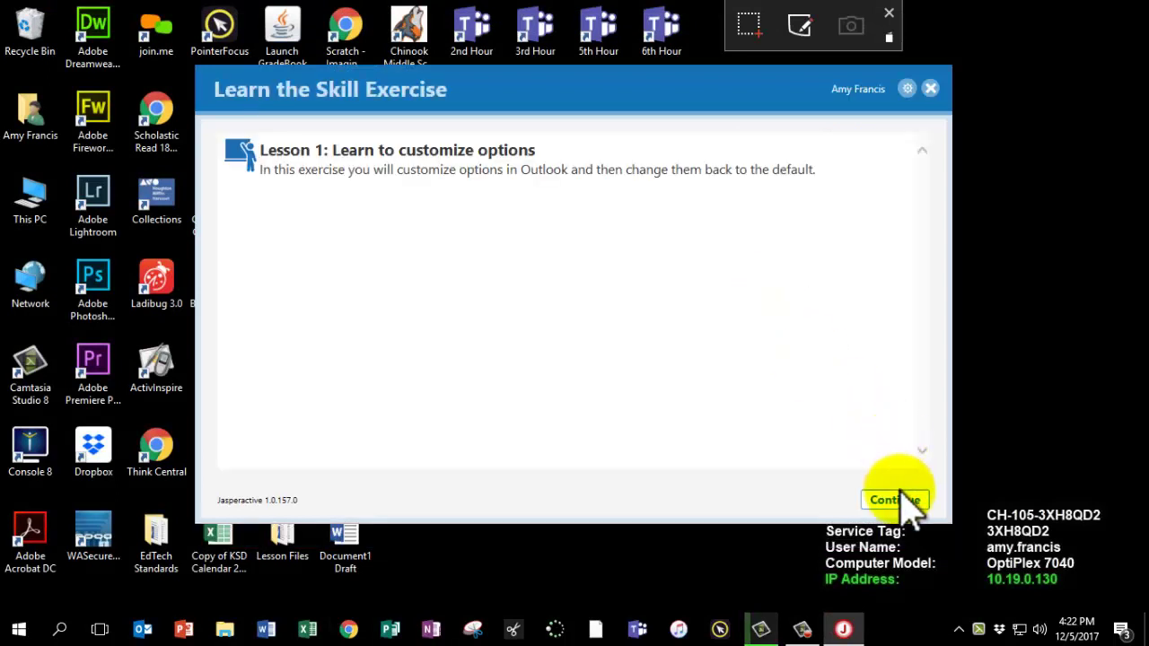
Step: Launch the Learn to customize options lesson so Outlook opens beside the Jasperactive task panel
left_click(897, 522)
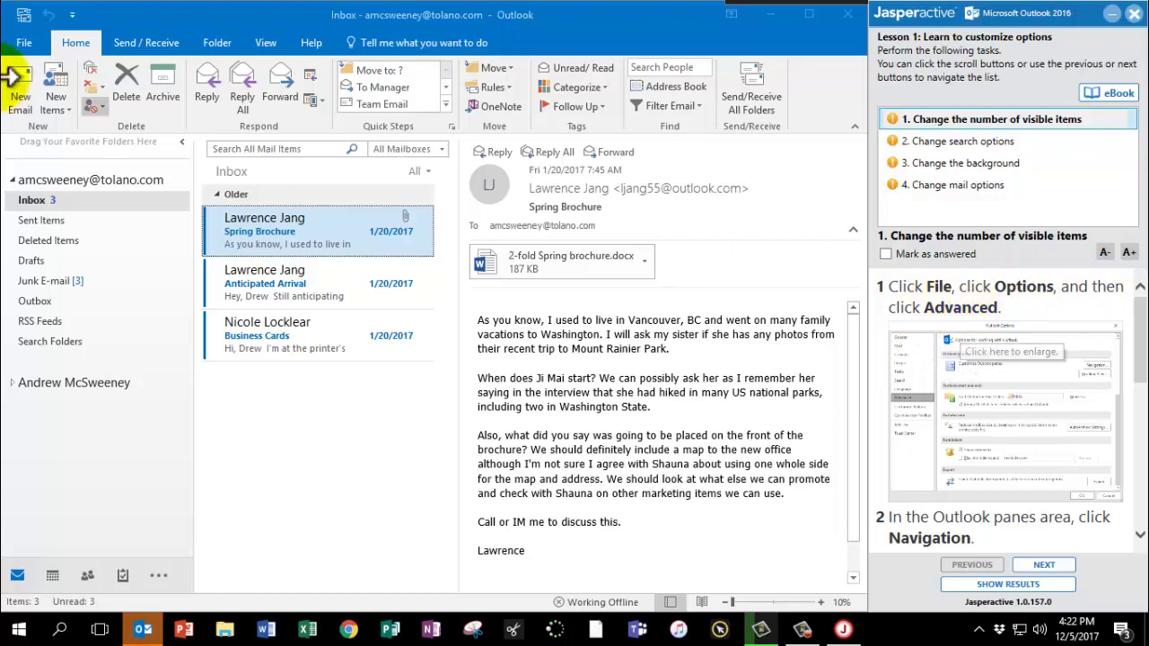
Step: Set Navigation Options to 5 maximum visible items with Compact Navigation turned off
left_click(24, 43)
left_click(39, 370)
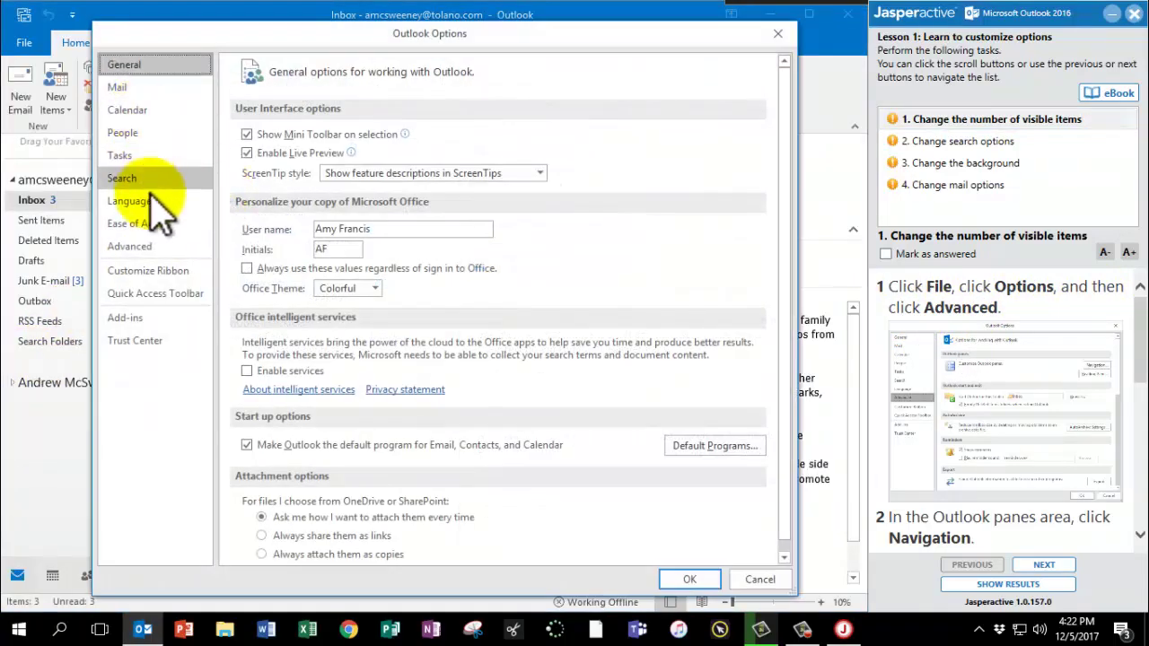
left_click(144, 247)
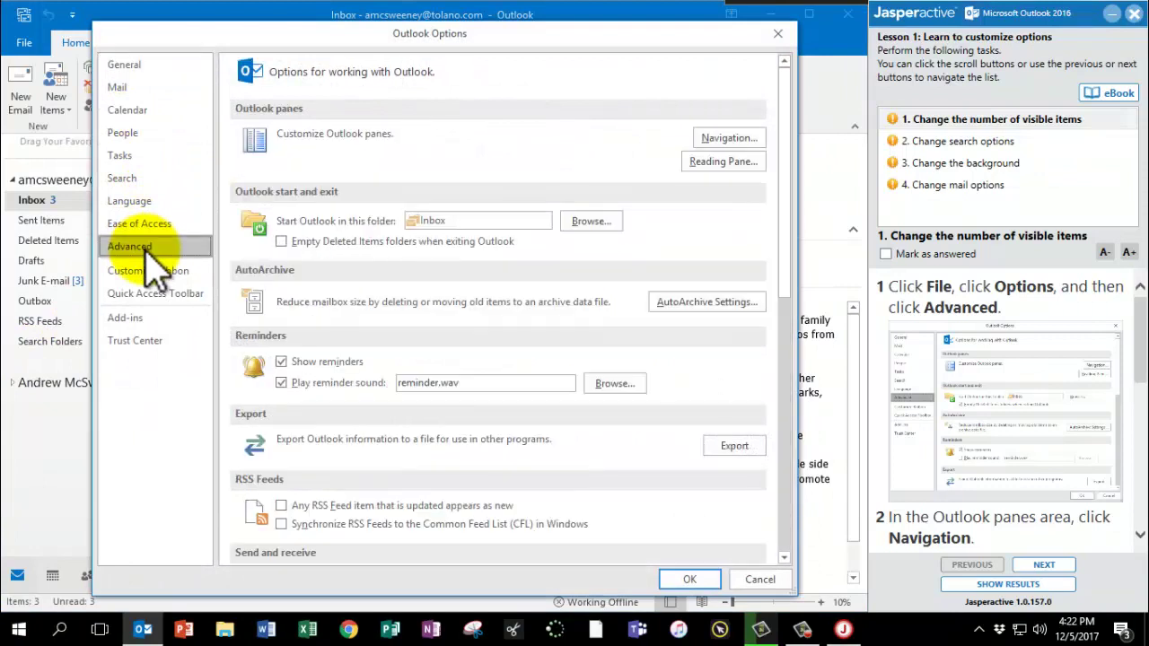
scroll(906, 512, "down", 3)
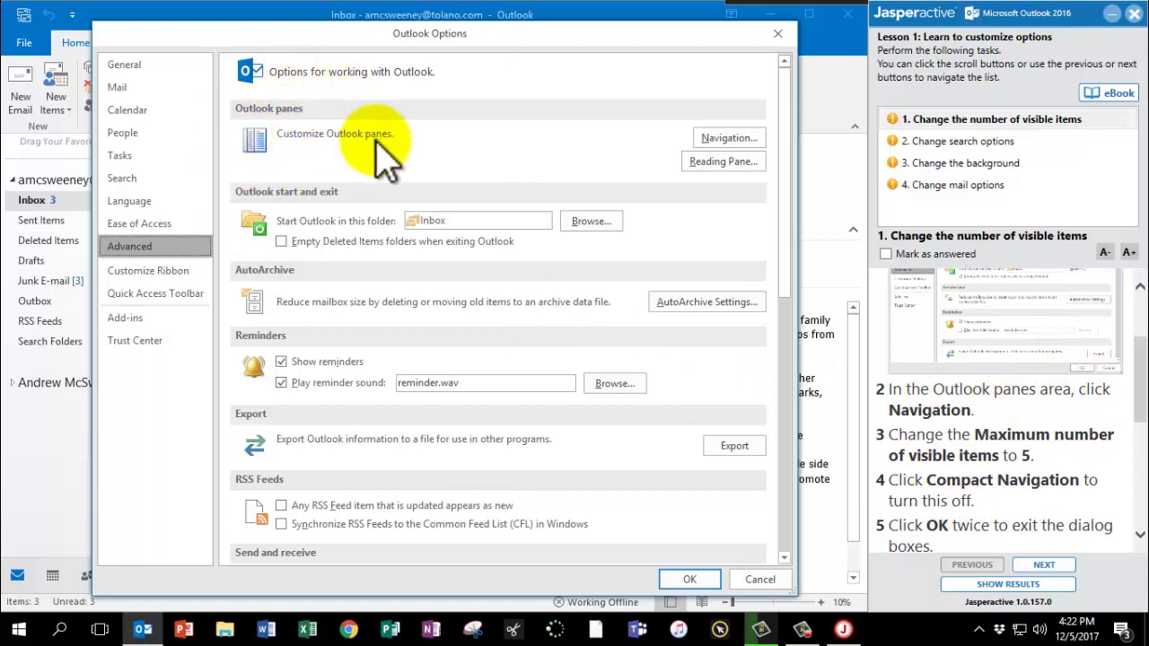
left_click(718, 144)
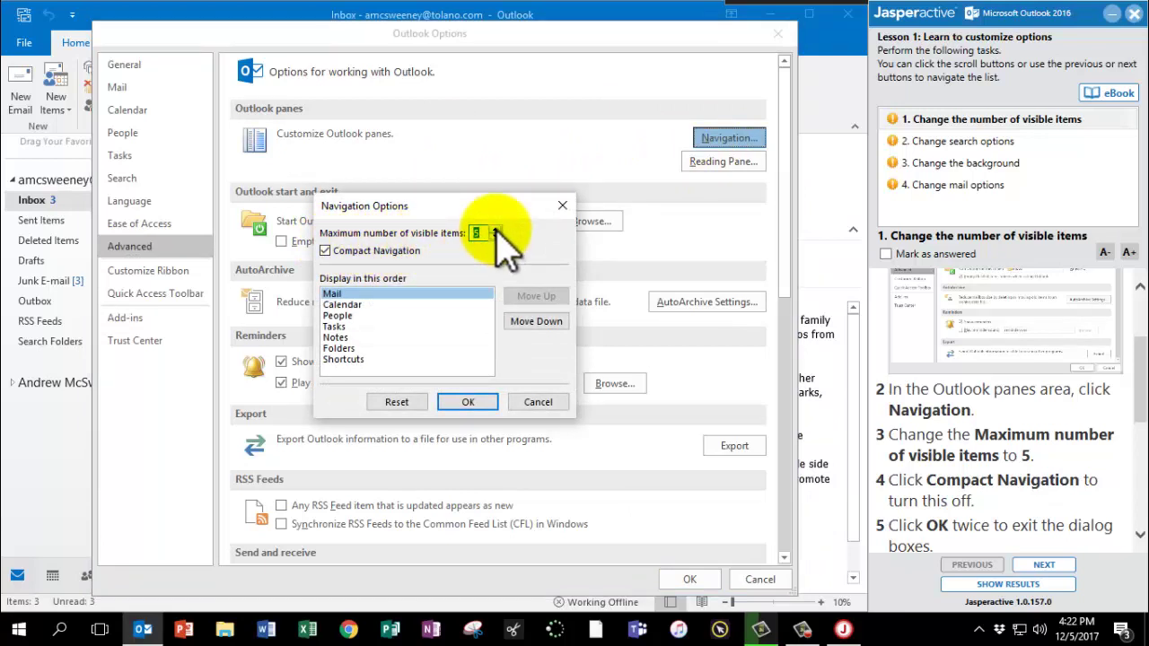
left_click(325, 251)
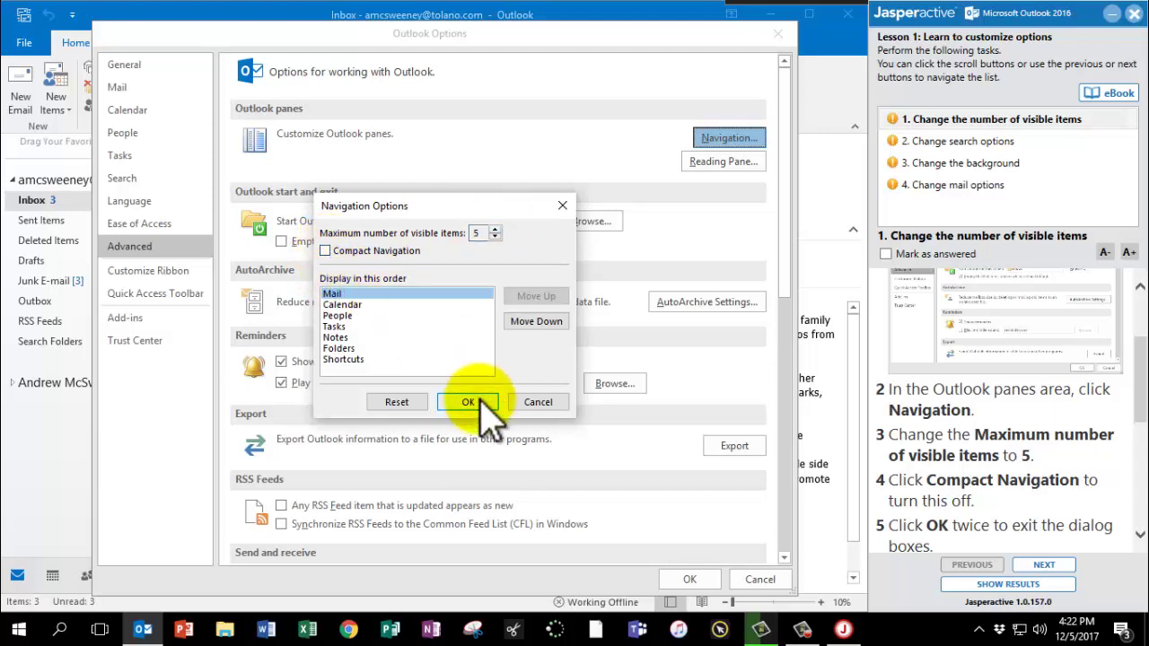
left_click(467, 403)
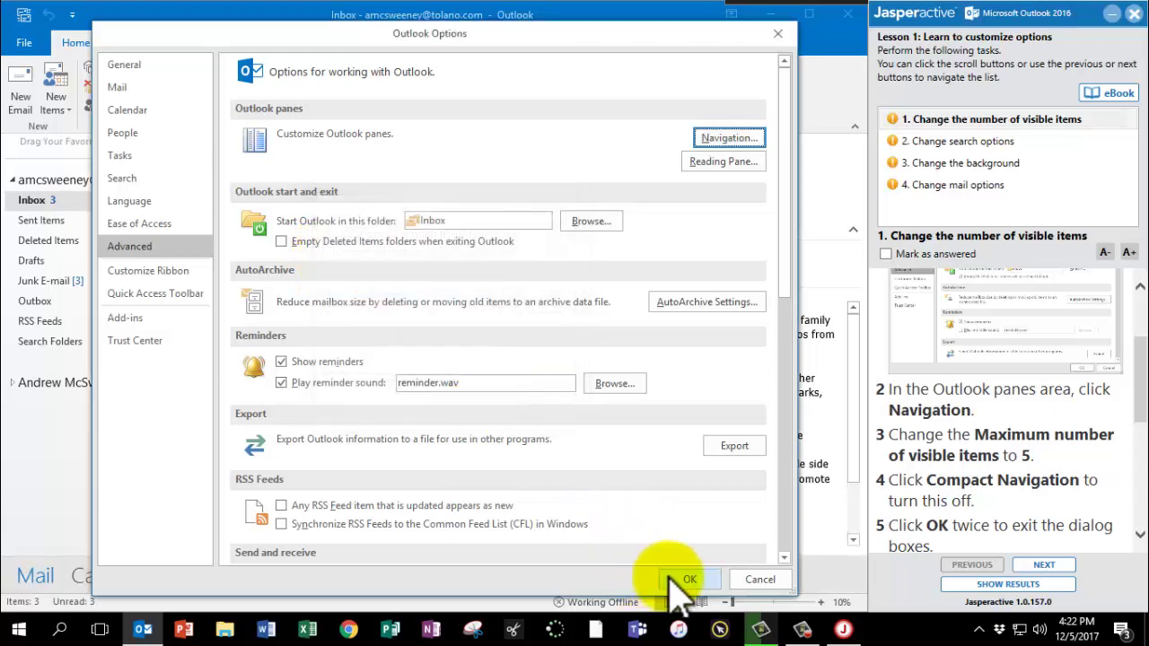
left_click(690, 579)
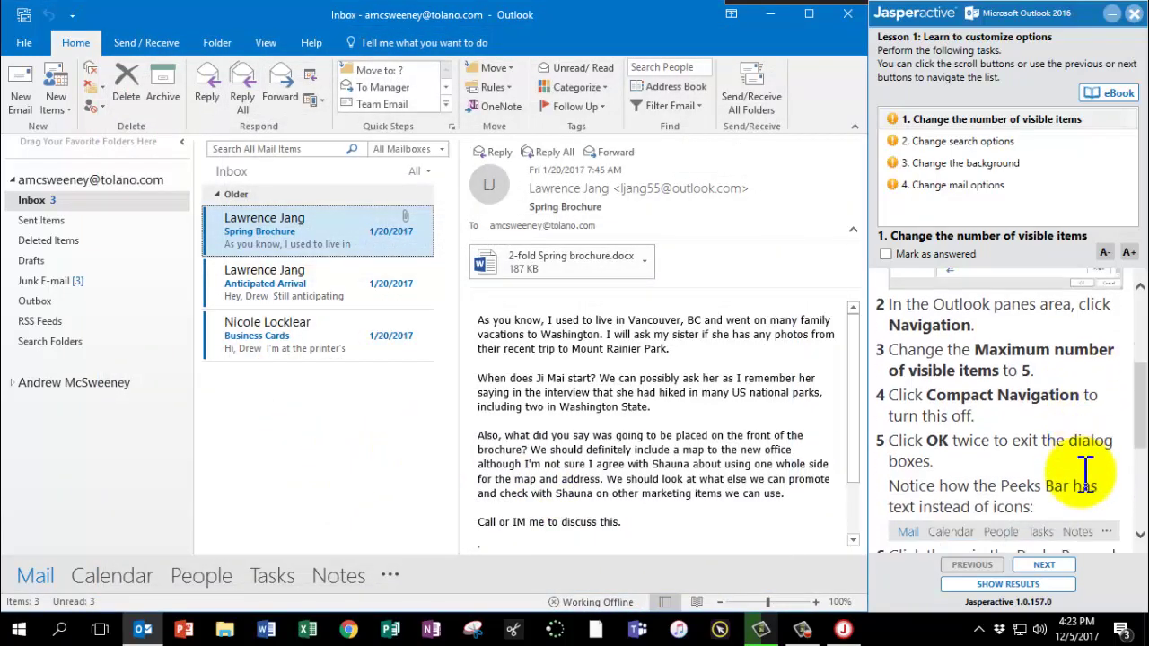
Step: Reset Navigation Options to the default 4 visible items with Compact Navigation on
scroll(1082, 471, "down", 6)
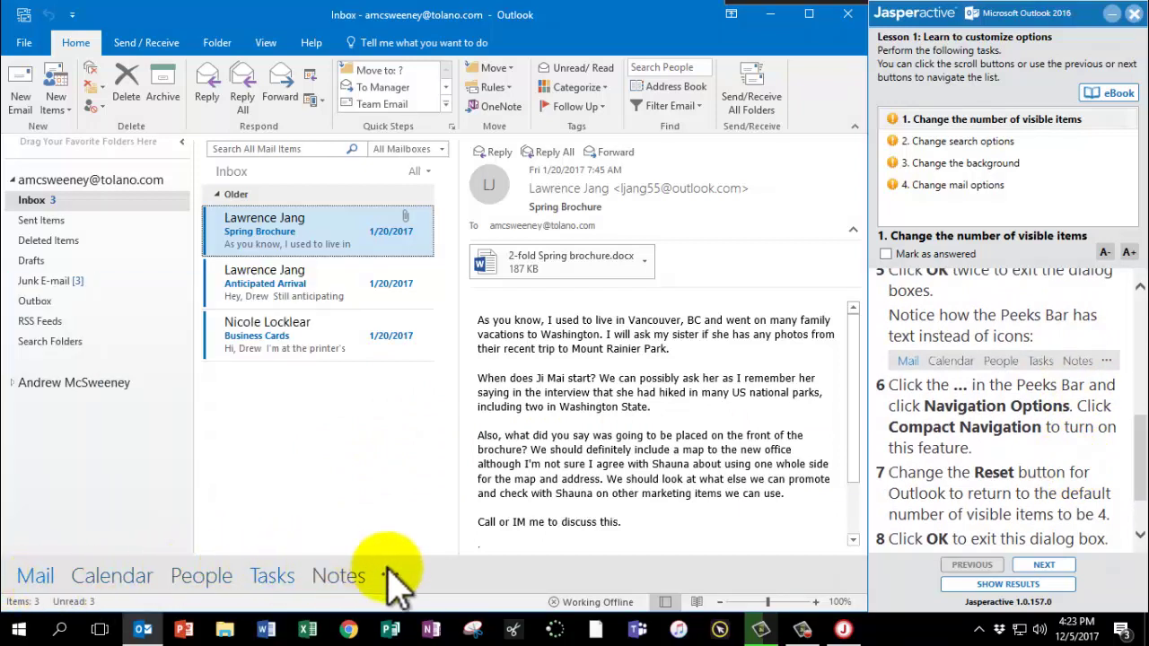
mouse_move(99, 579)
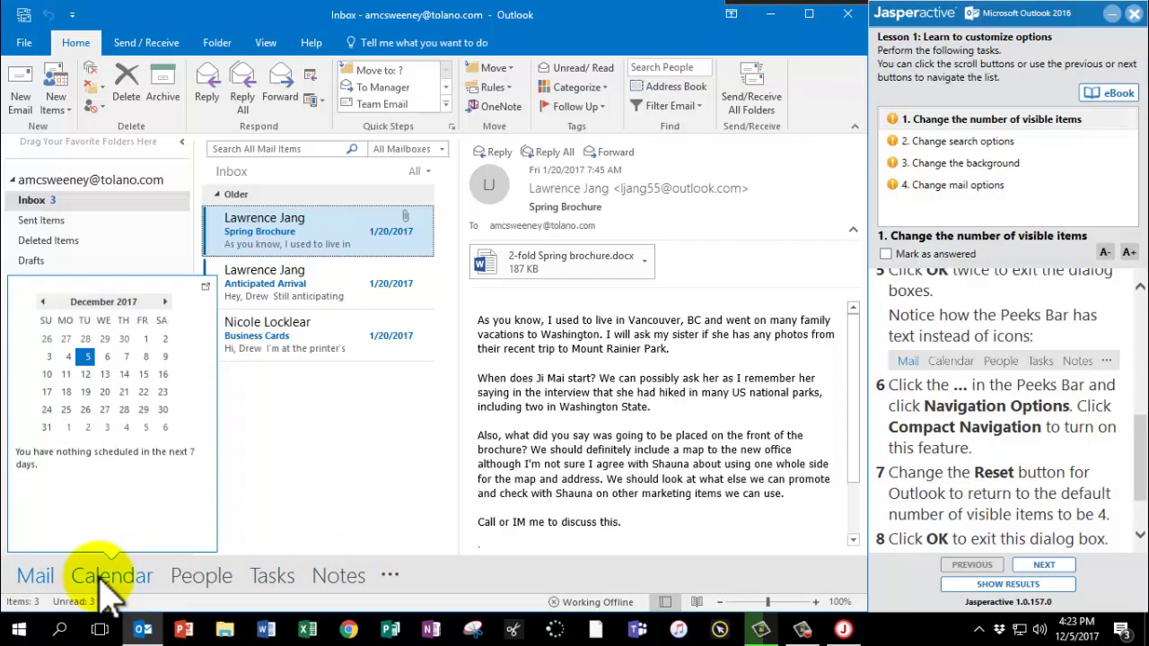
left_click(391, 576)
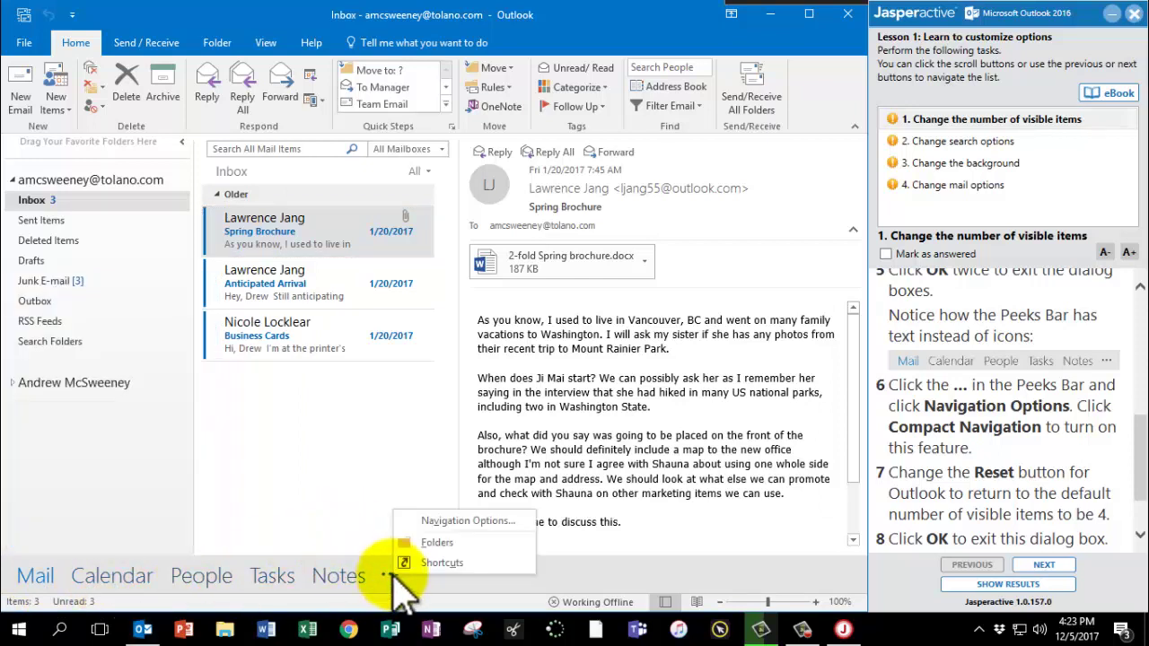
left_click(444, 522)
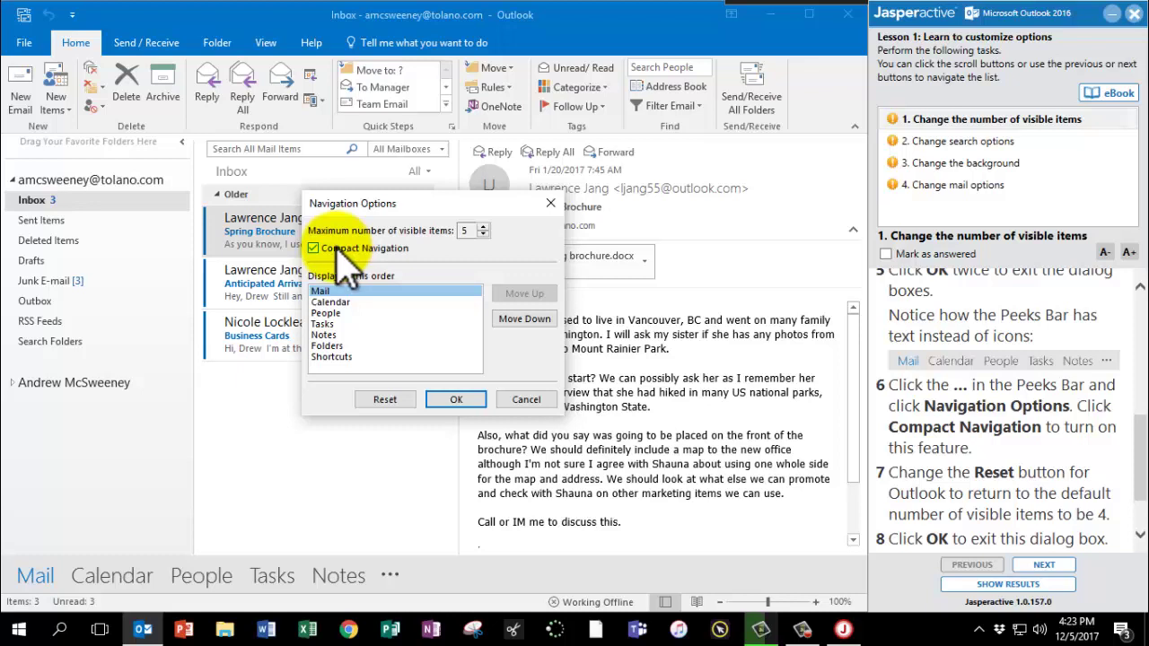
left_click(394, 402)
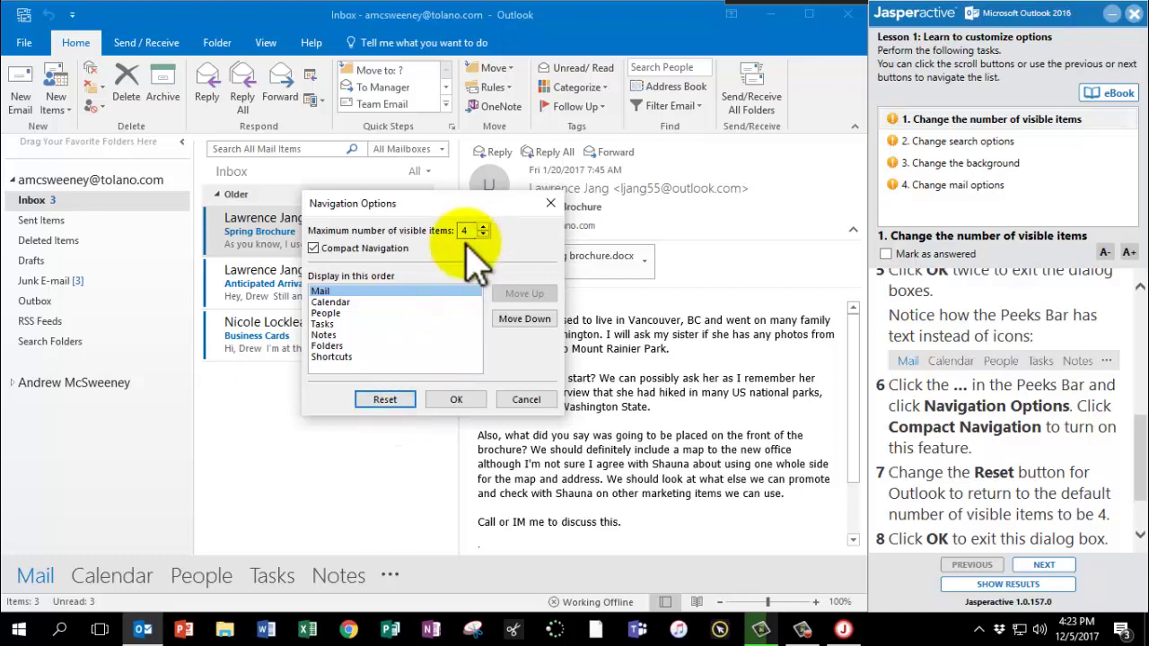
left_click(455, 399)
Step: Mark the first task answered and advance to task 2, Change search options
scroll(1032, 489, "down", 2)
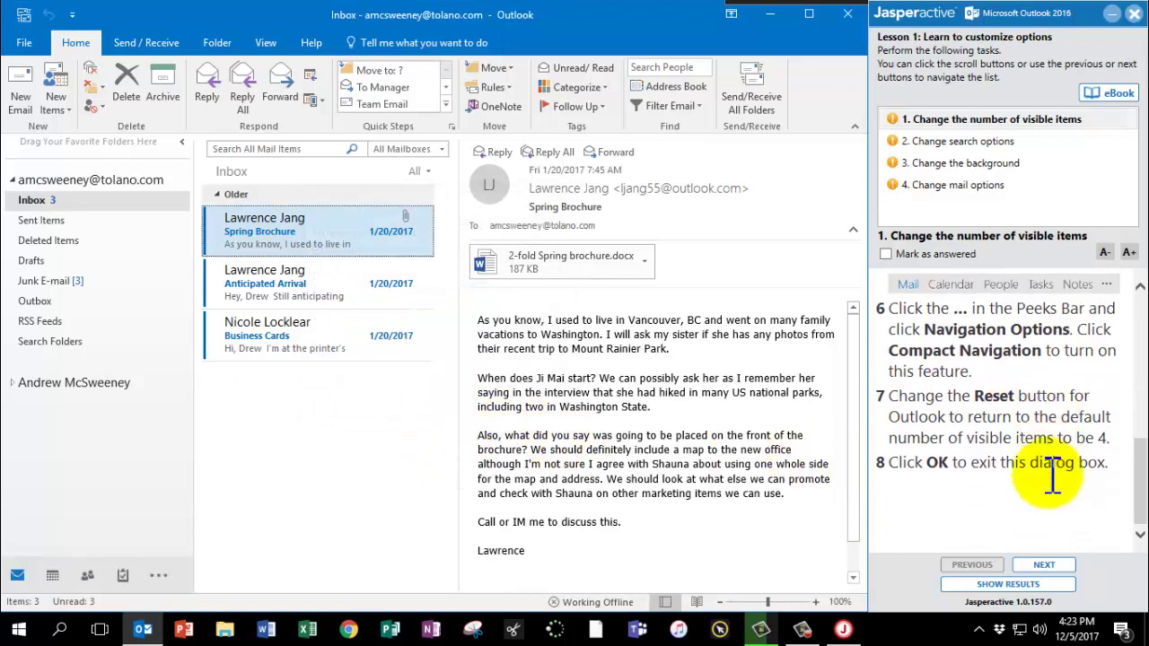
left_click(893, 256)
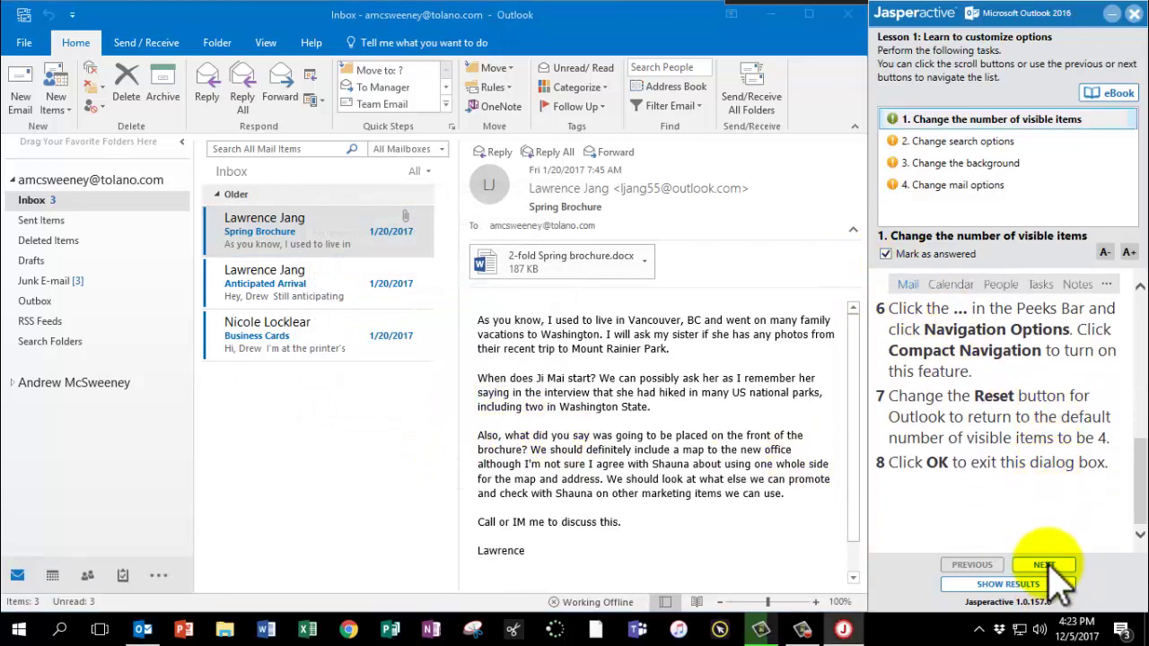
left_click(1044, 566)
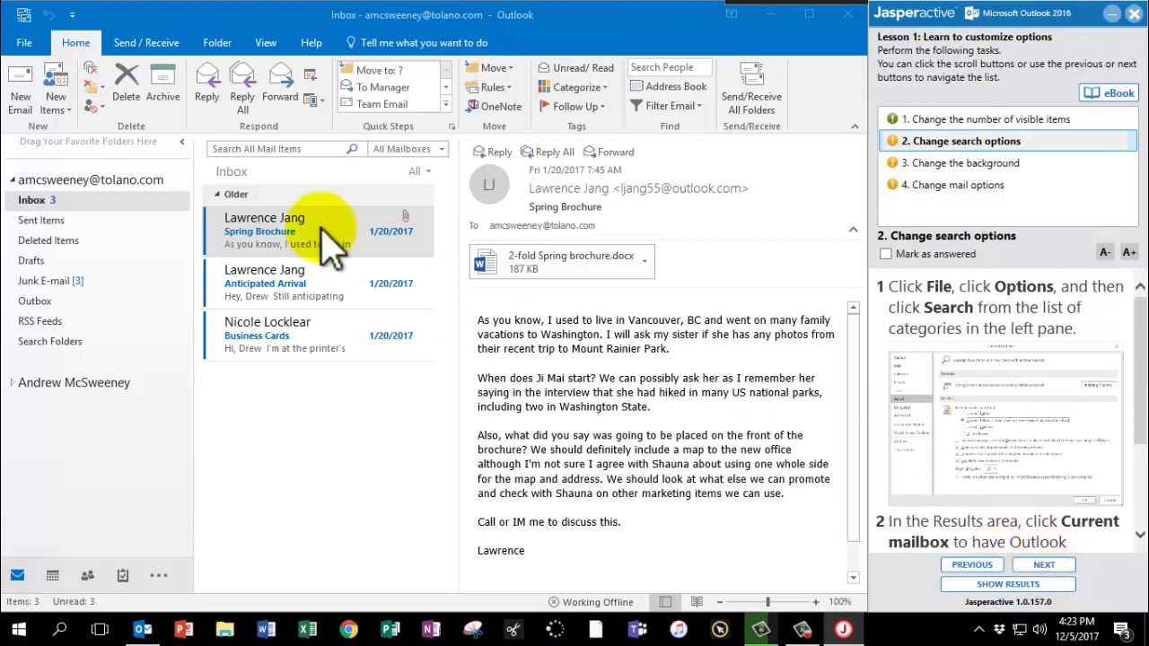
Step: Switch search results to Current mailbox, then back to All mailboxes, and mark task 2 answered
left_click(25, 45)
left_click(25, 47)
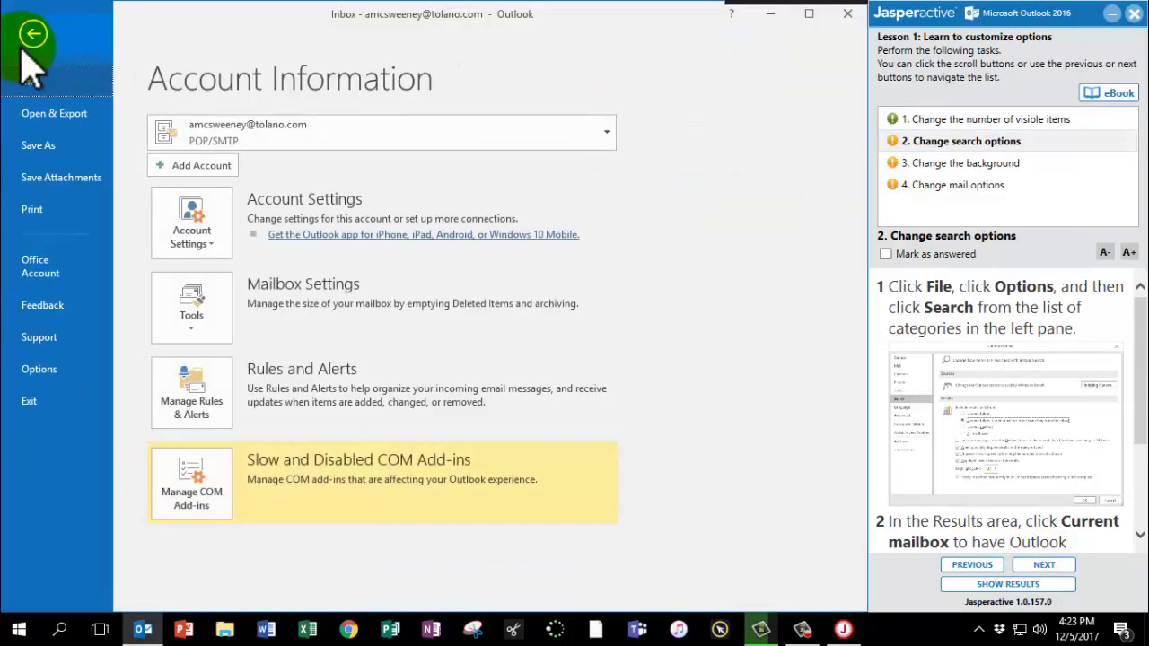
left_click(40, 369)
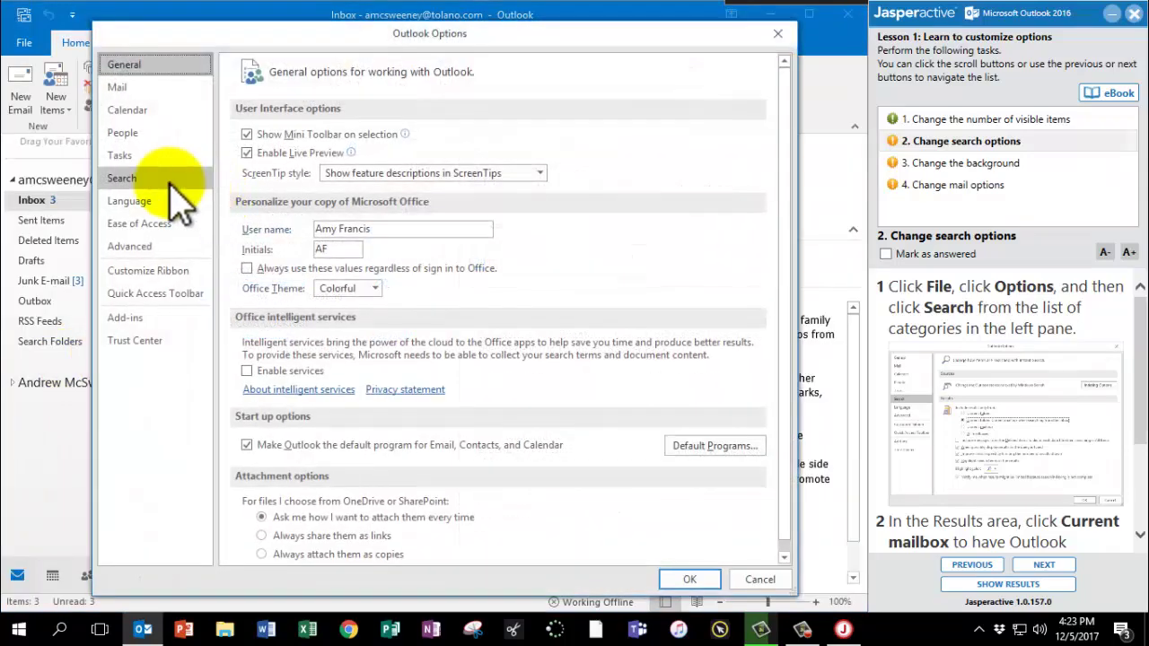
left_click(122, 178)
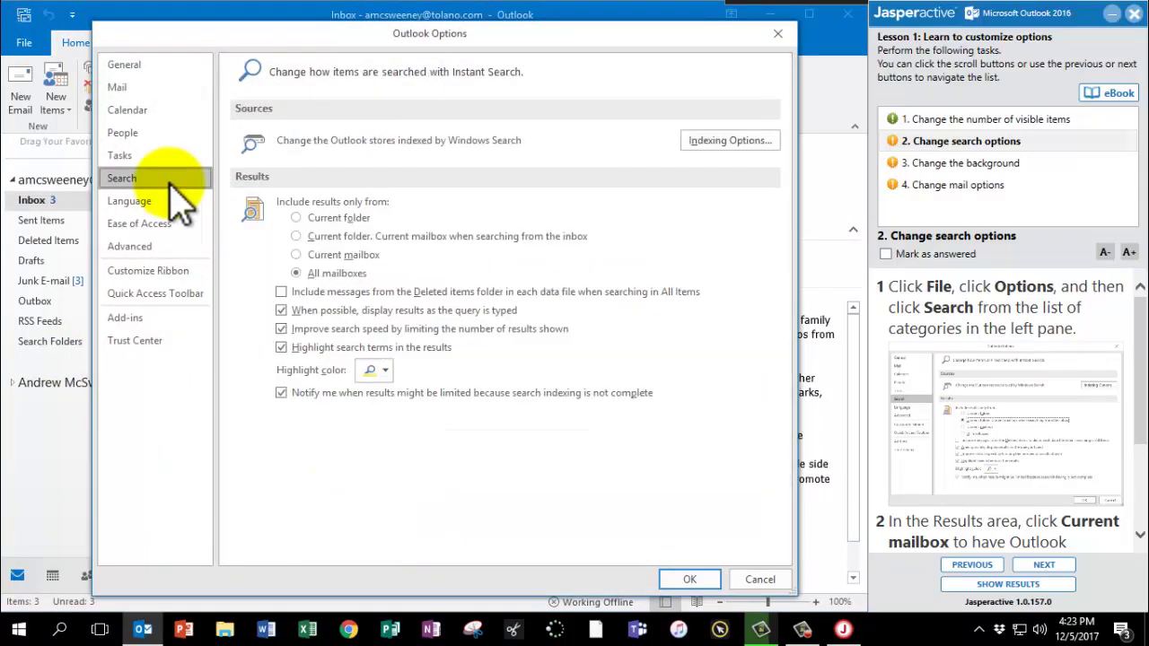
scroll(1041, 440, "down", 3)
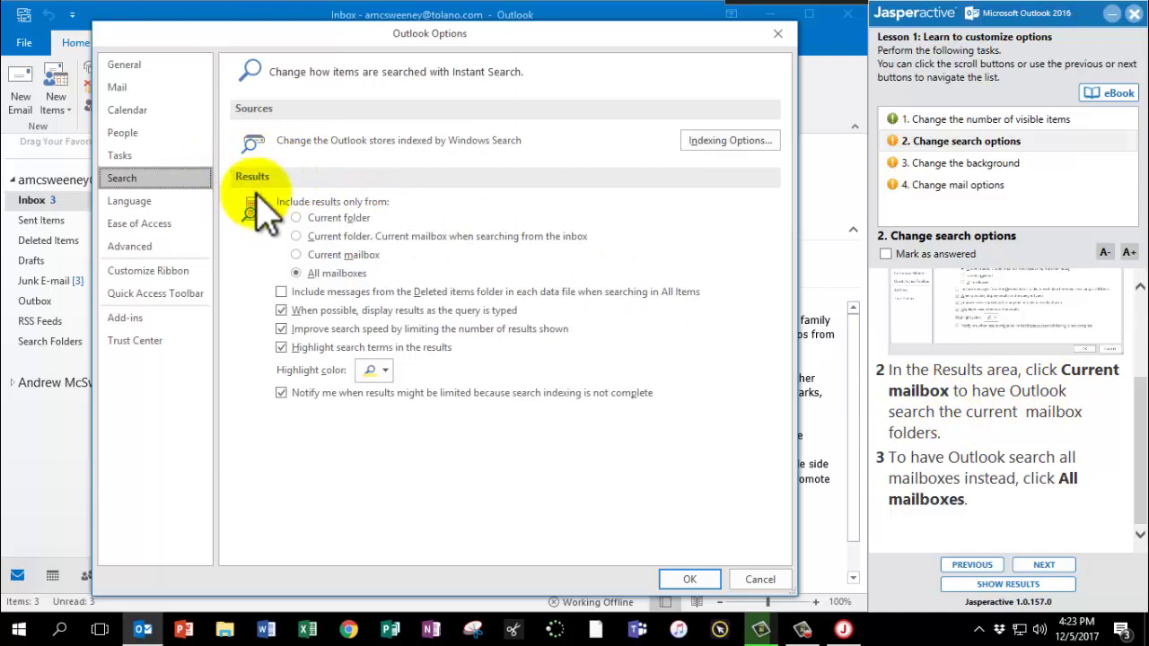
left_click(316, 256)
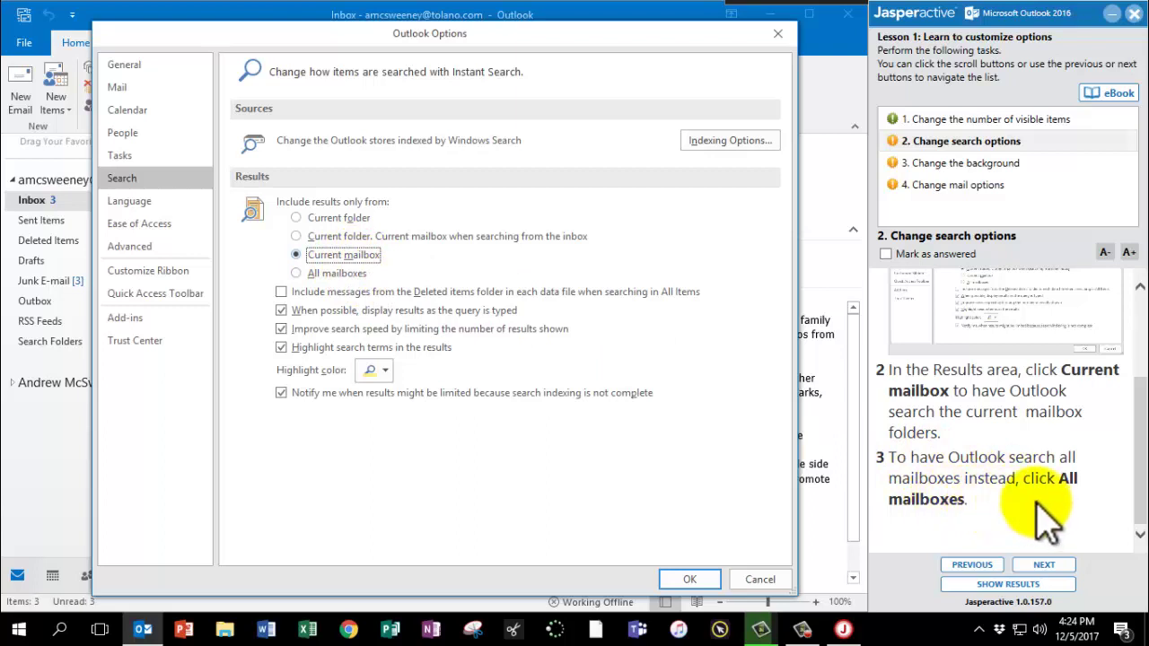
left_click(301, 275)
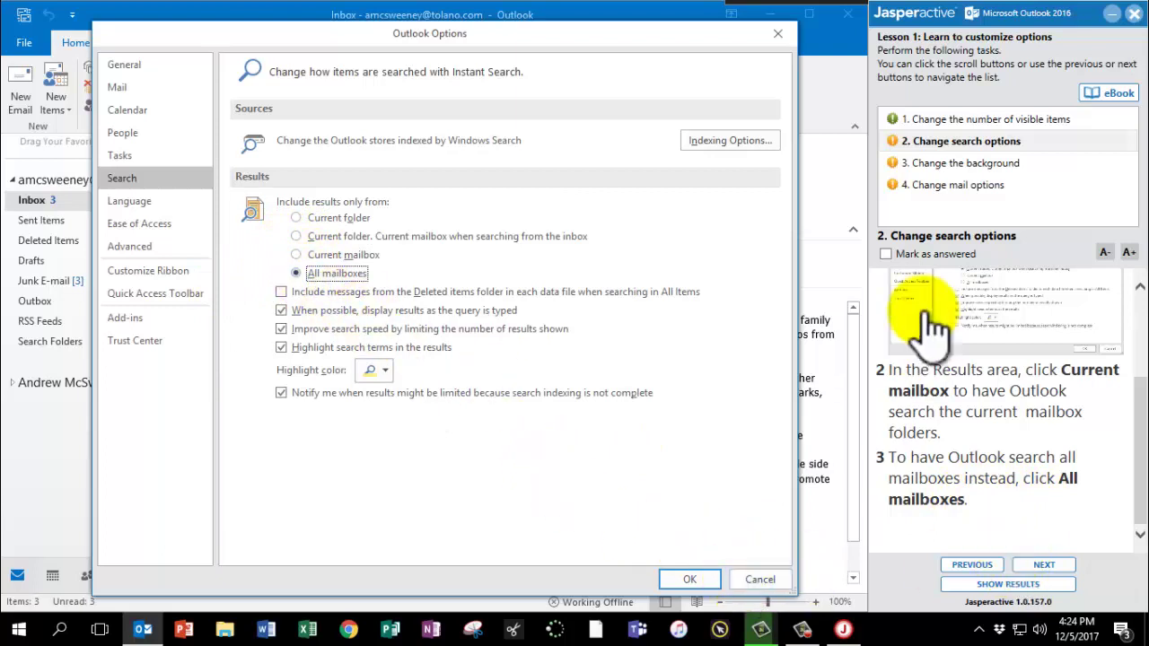
left_click(906, 255)
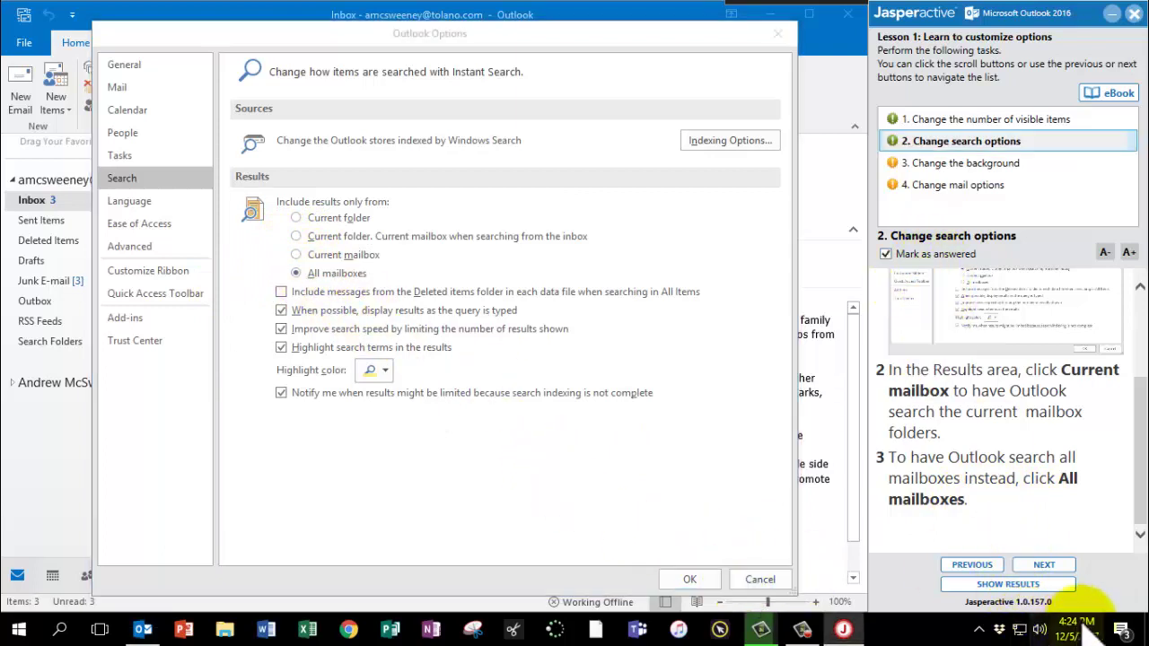
Step: Move to the Change the background task and apply the White Office theme
left_click(1046, 565)
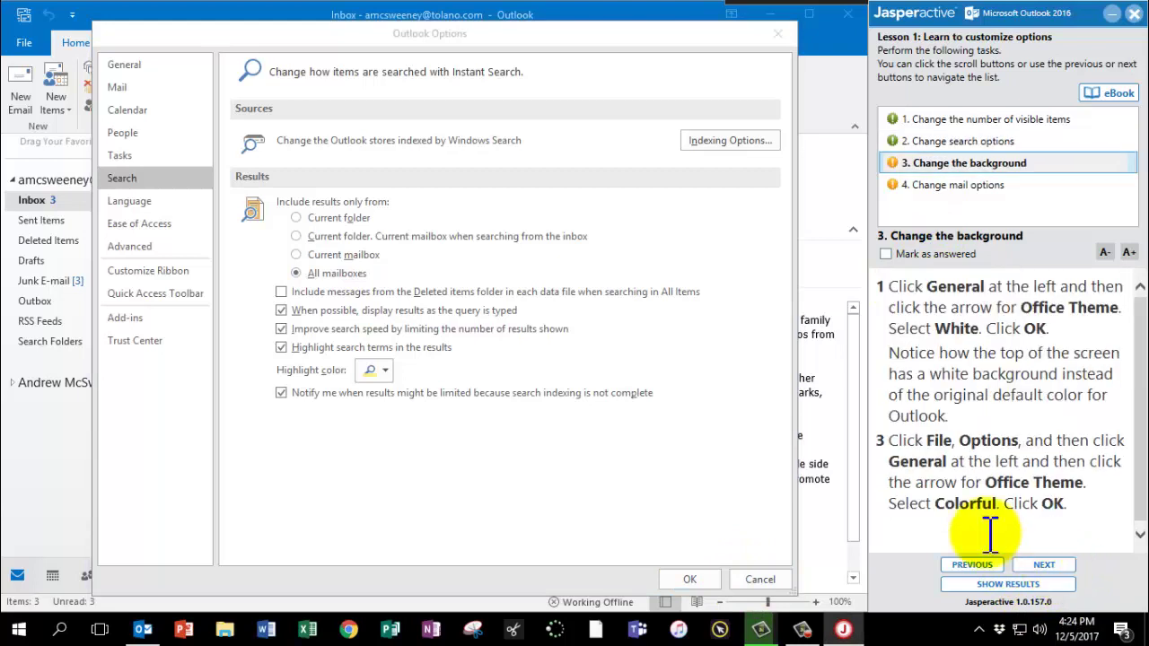
left_click(126, 66)
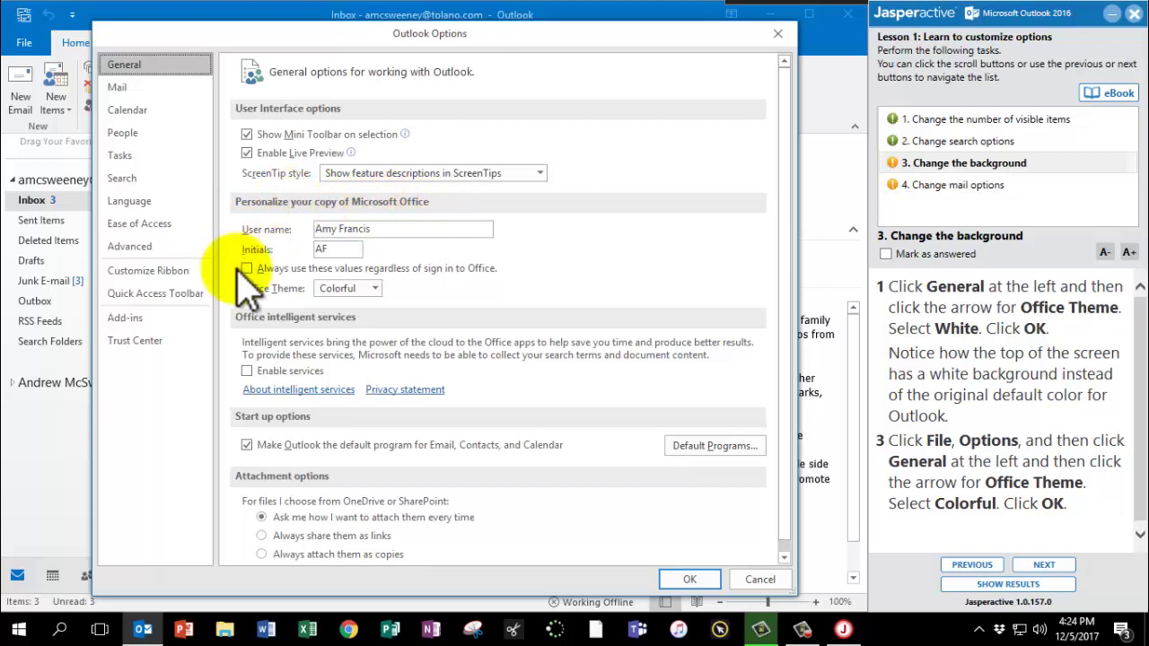
left_click(374, 288)
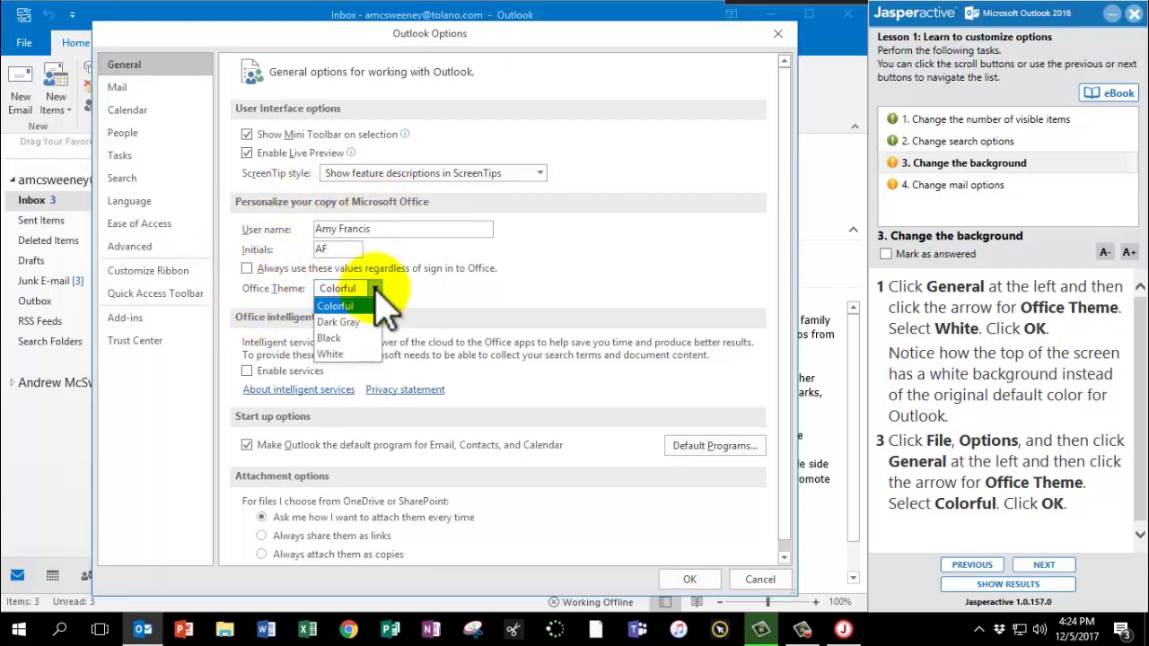
left_click(363, 354)
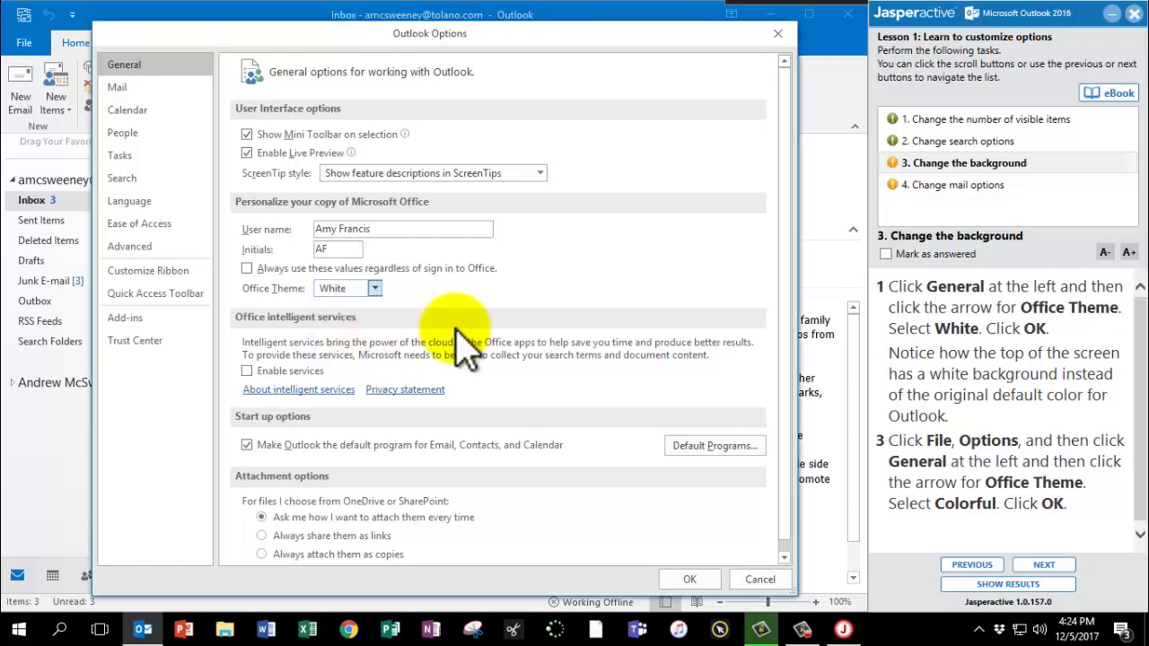
left_click(690, 579)
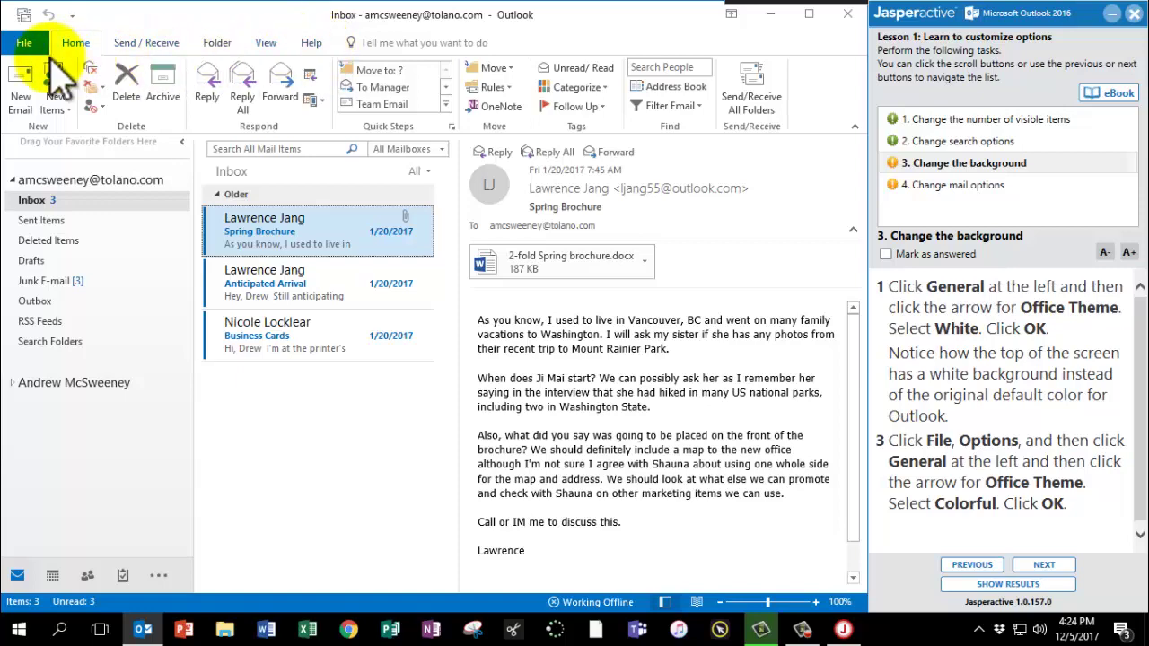
Step: Set the Office theme back to Colorful, select the Spring Brochure message, and mark task 3 answered
left_click(24, 43)
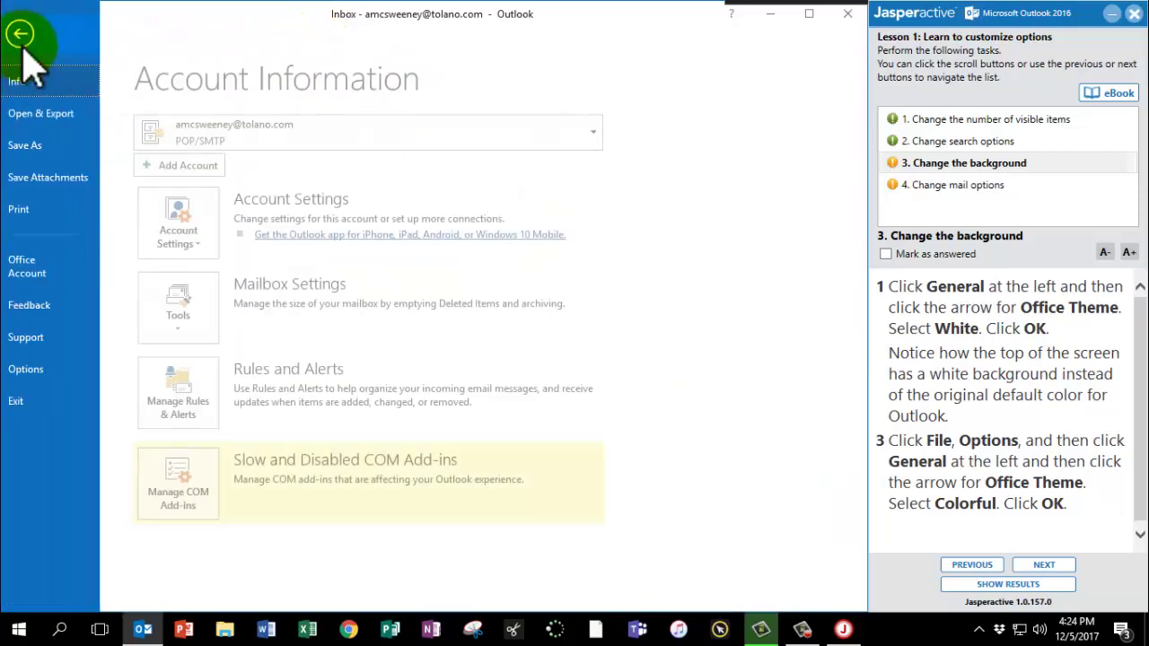
left_click(38, 372)
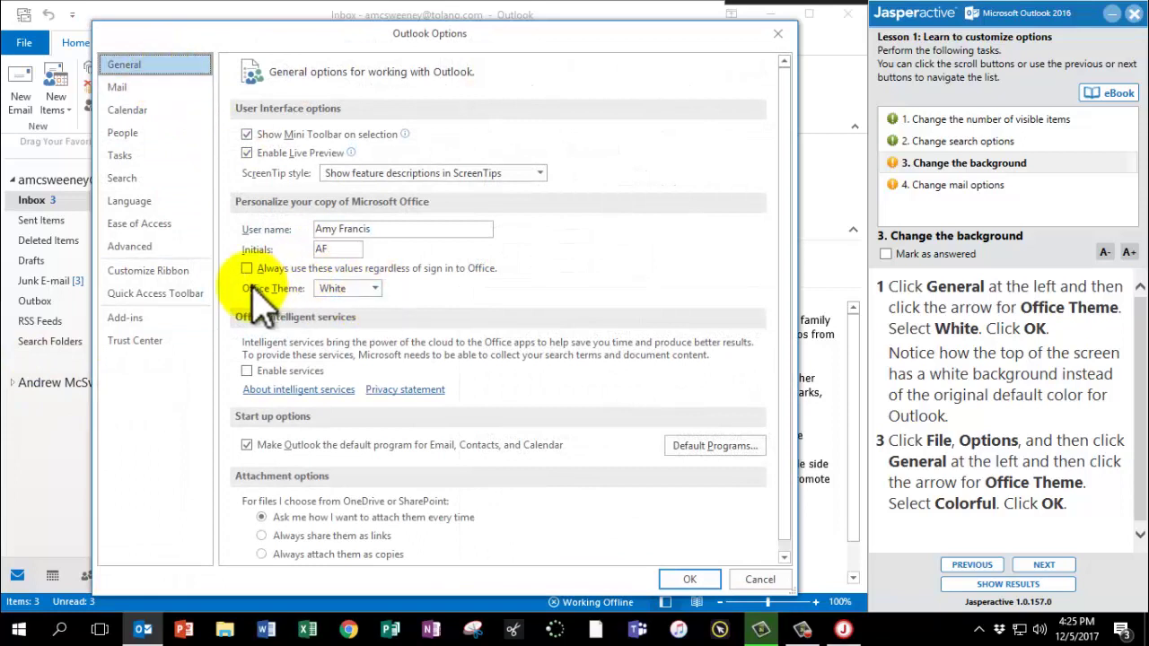
left_click(375, 288)
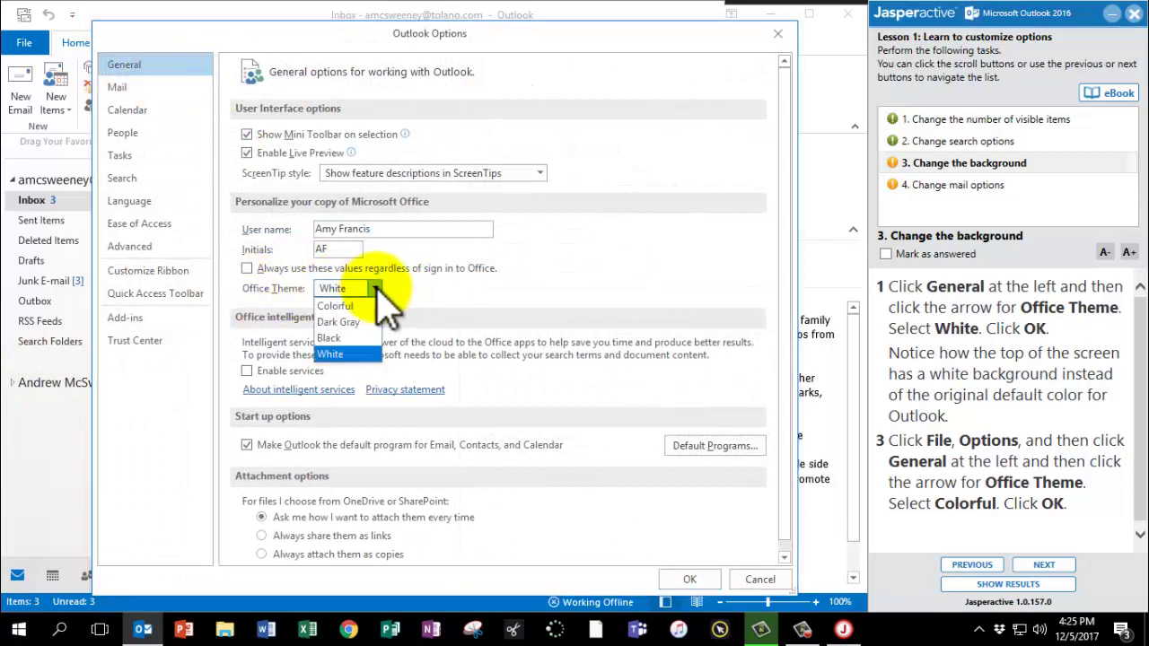
left_click(358, 302)
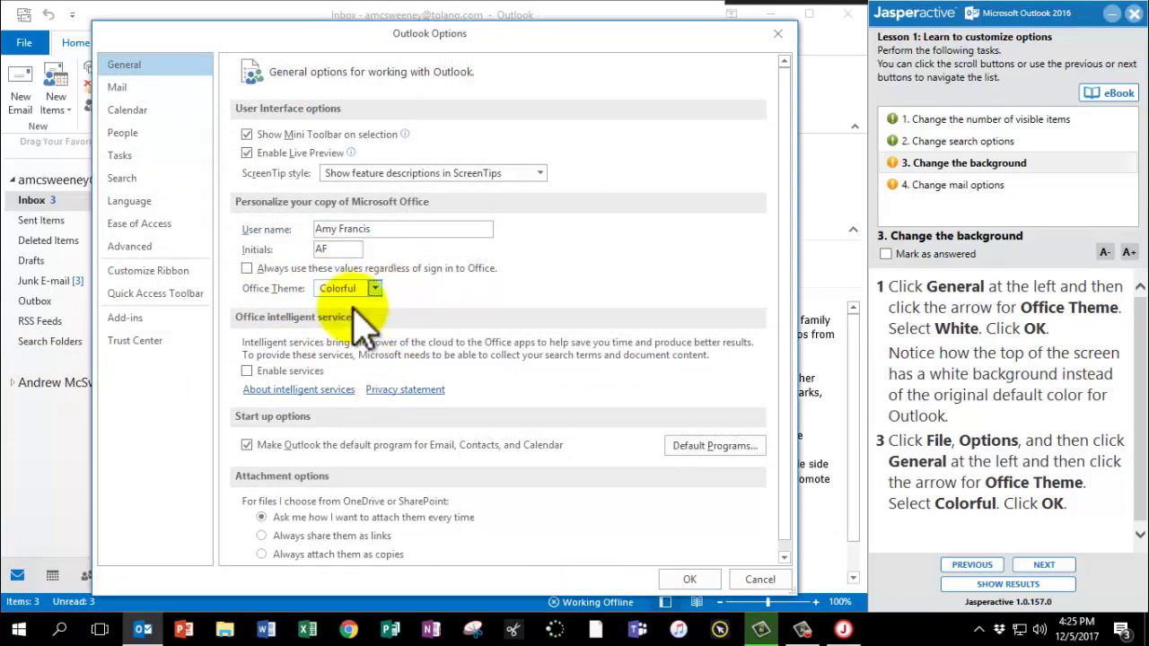
left_click(687, 576)
left_click(262, 251)
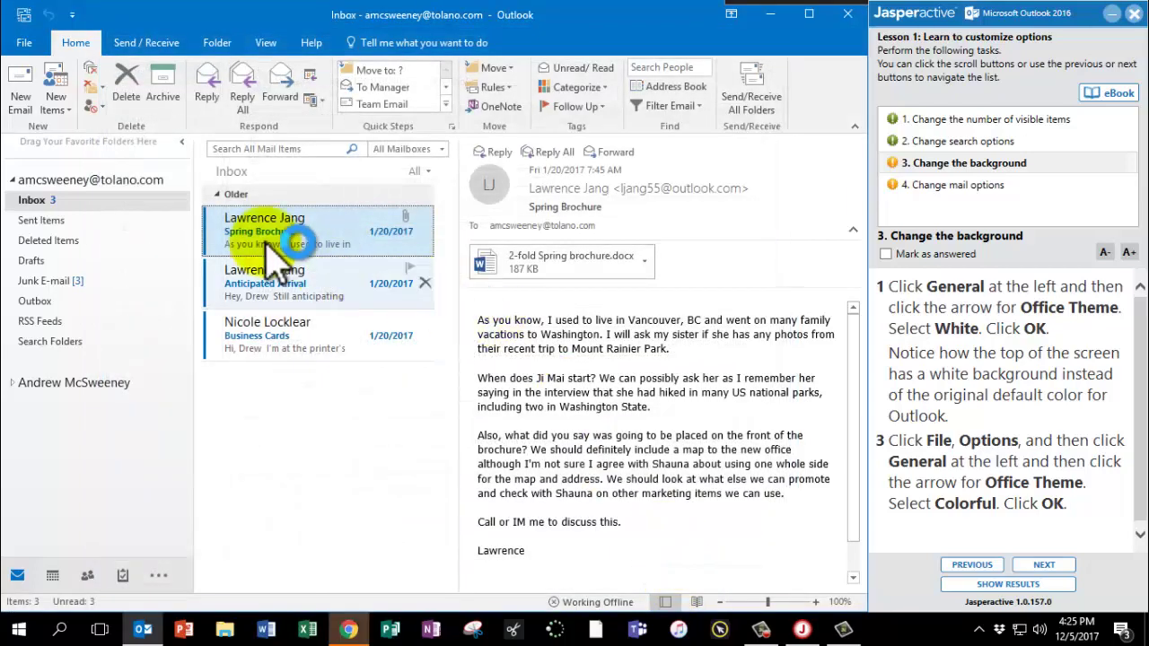
left_click(833, 77)
left_click(942, 255)
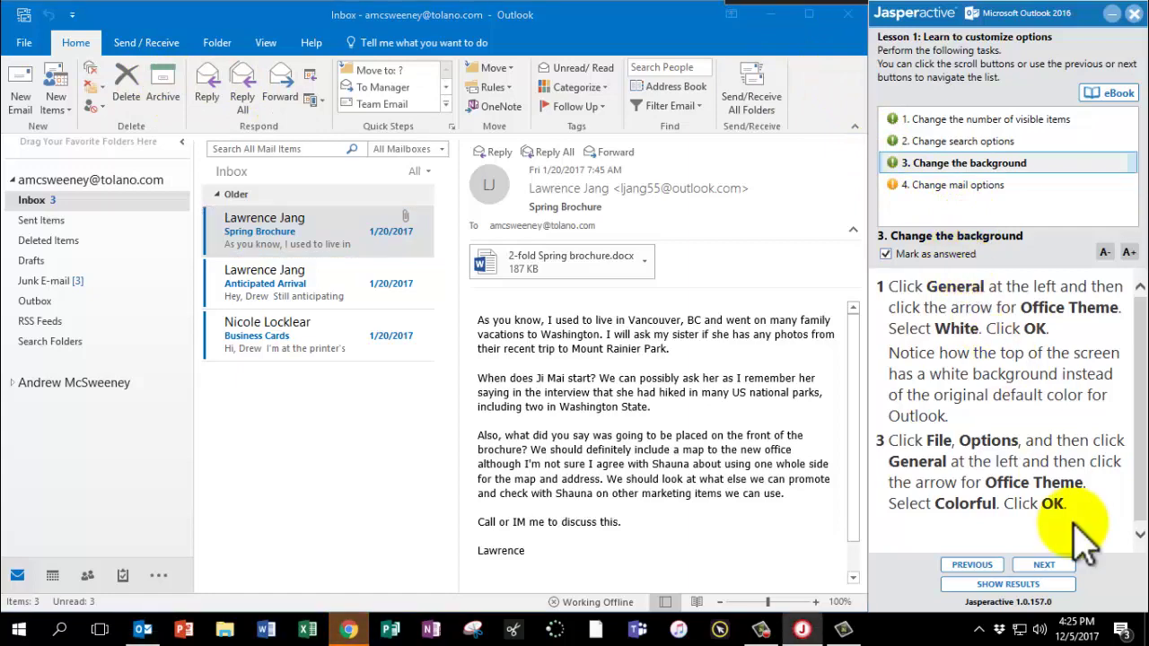
Step: Advance to the Change mail options task and open Stationery and Fonts from the Mail options
left_click(1046, 566)
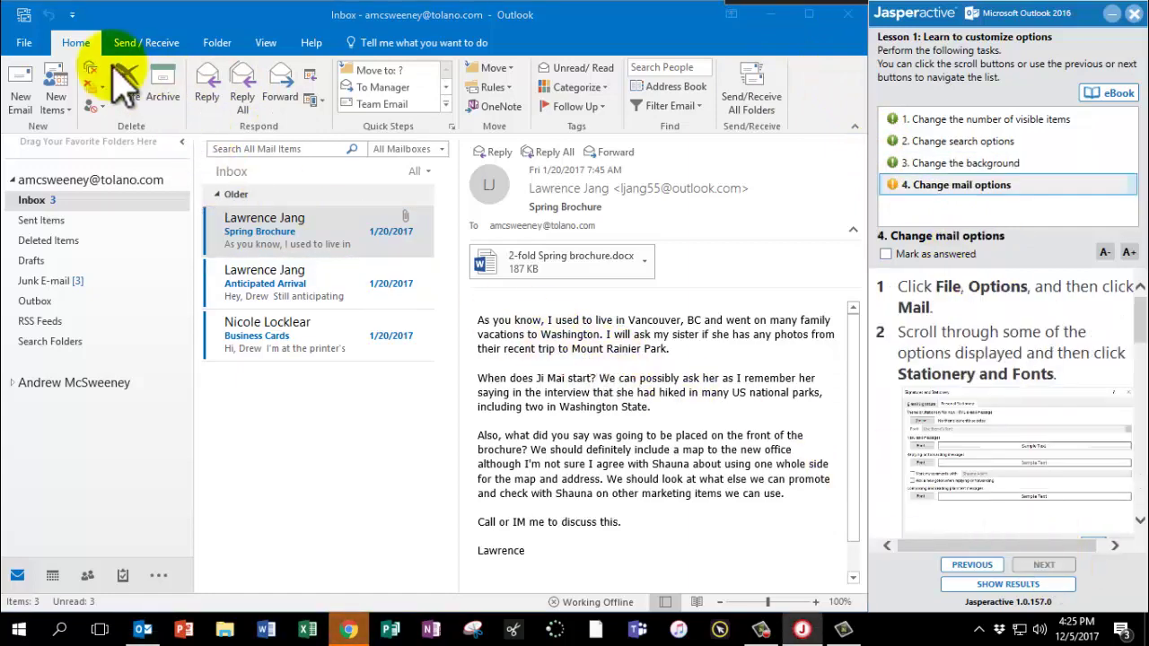
left_click(32, 46)
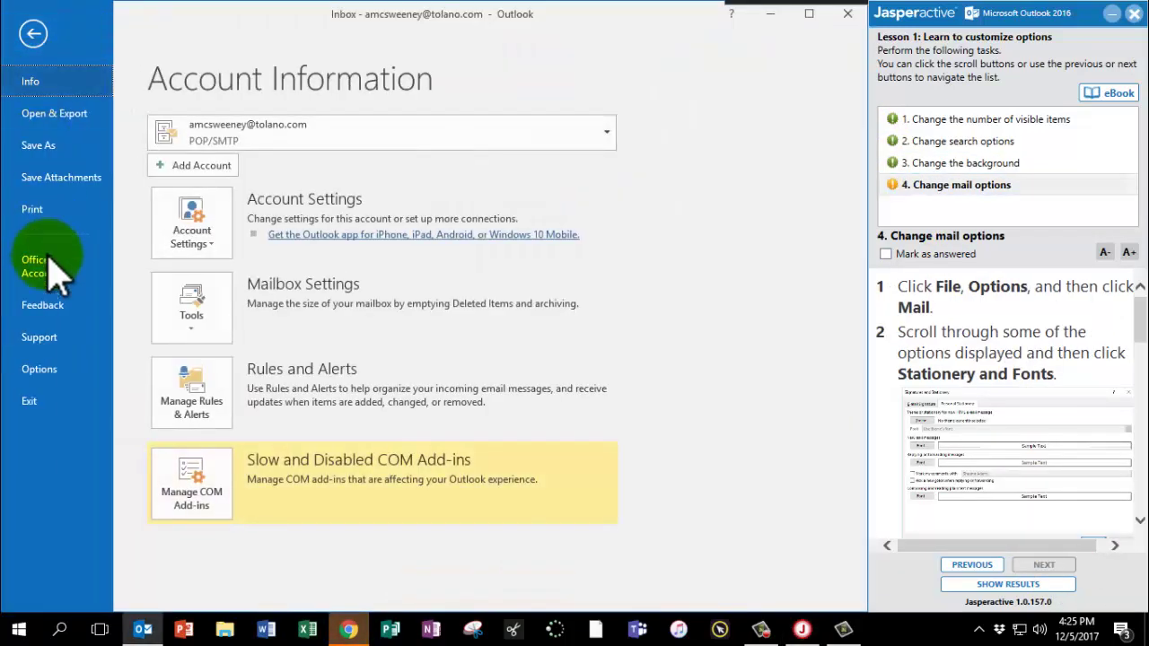
left_click(40, 369)
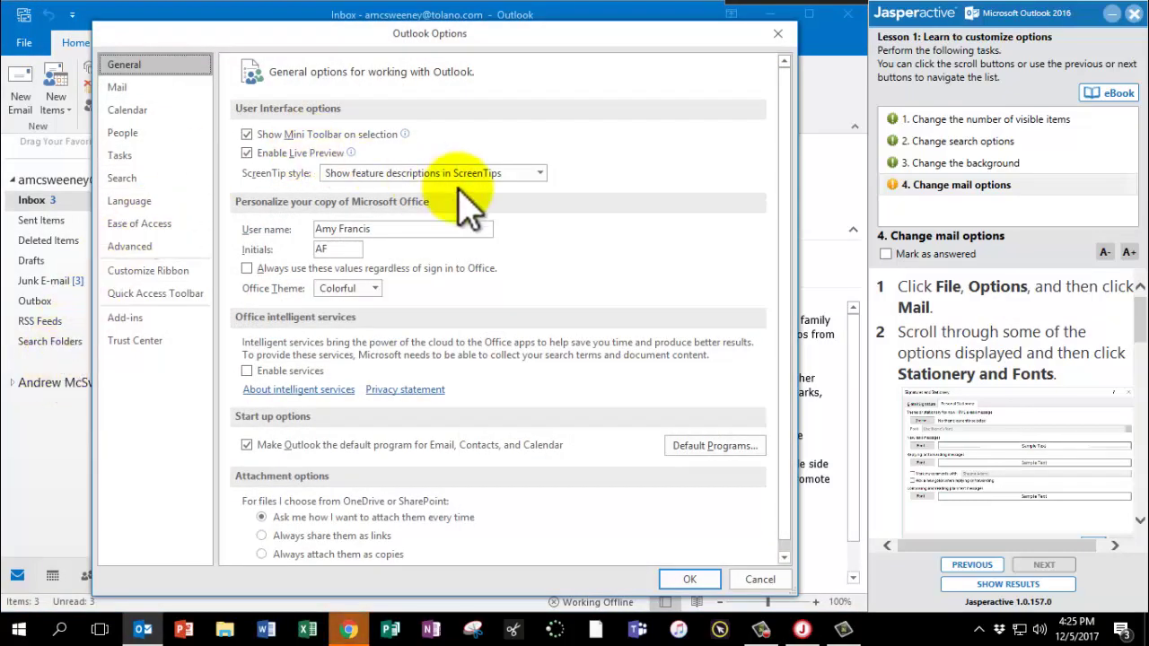
left_click(130, 89)
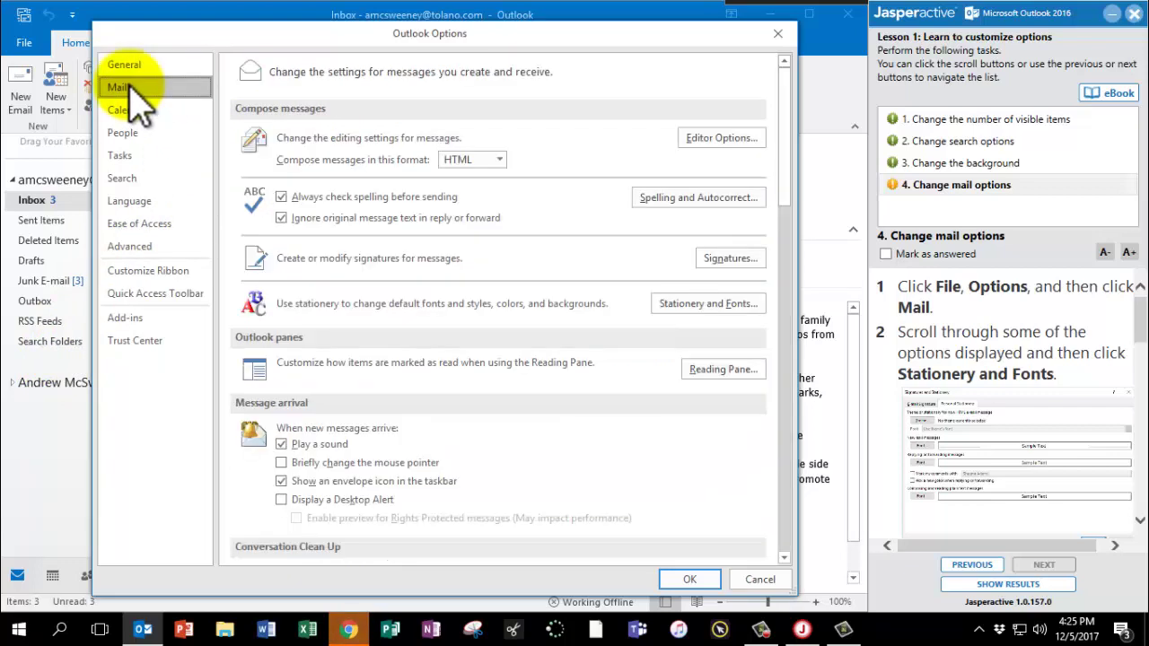
left_click(682, 303)
scroll(1071, 359, "down", 5)
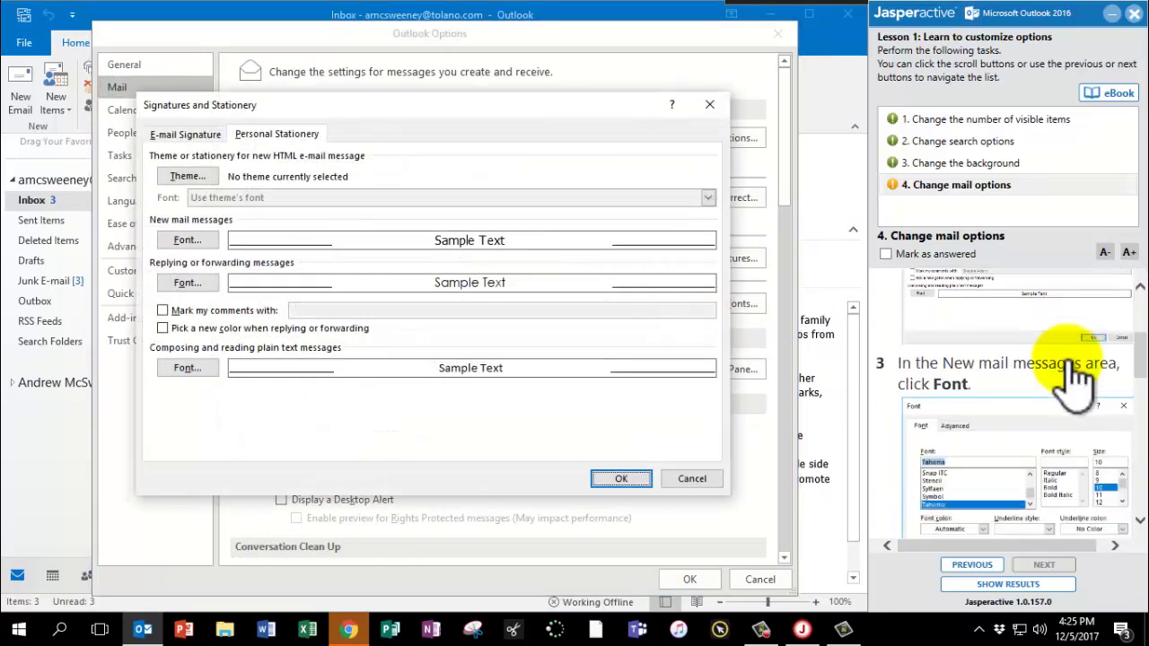
Step: Set the new-mail font to Arial with Dark Blue colour and confirm the Font and Stationery dialogs
left_click(190, 244)
scroll(1034, 349, "down", 2)
scroll(1029, 339, "down", 5)
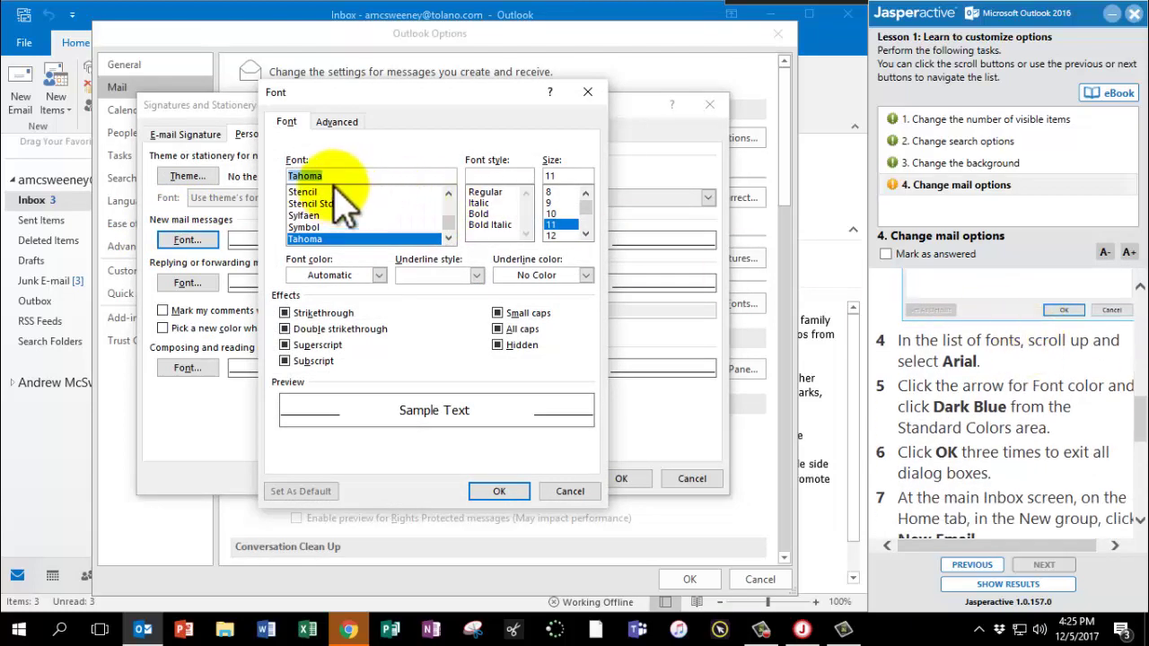
left_click_drag(454, 232, 455, 219)
left_click(448, 238)
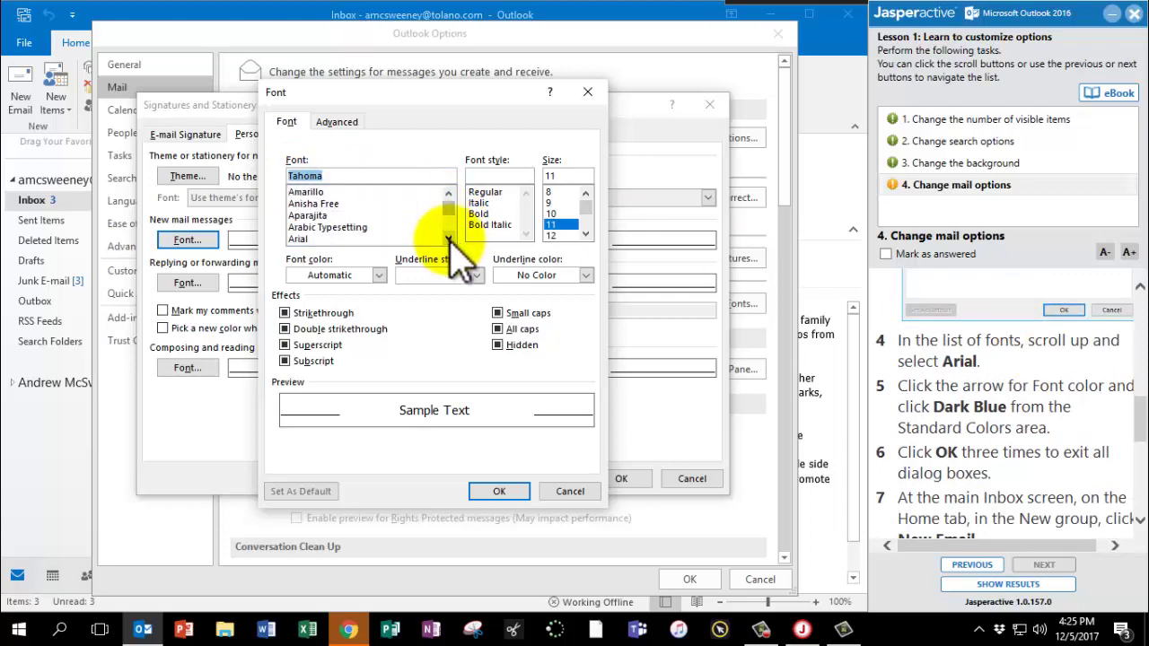
left_click(448, 238)
left_click(400, 228)
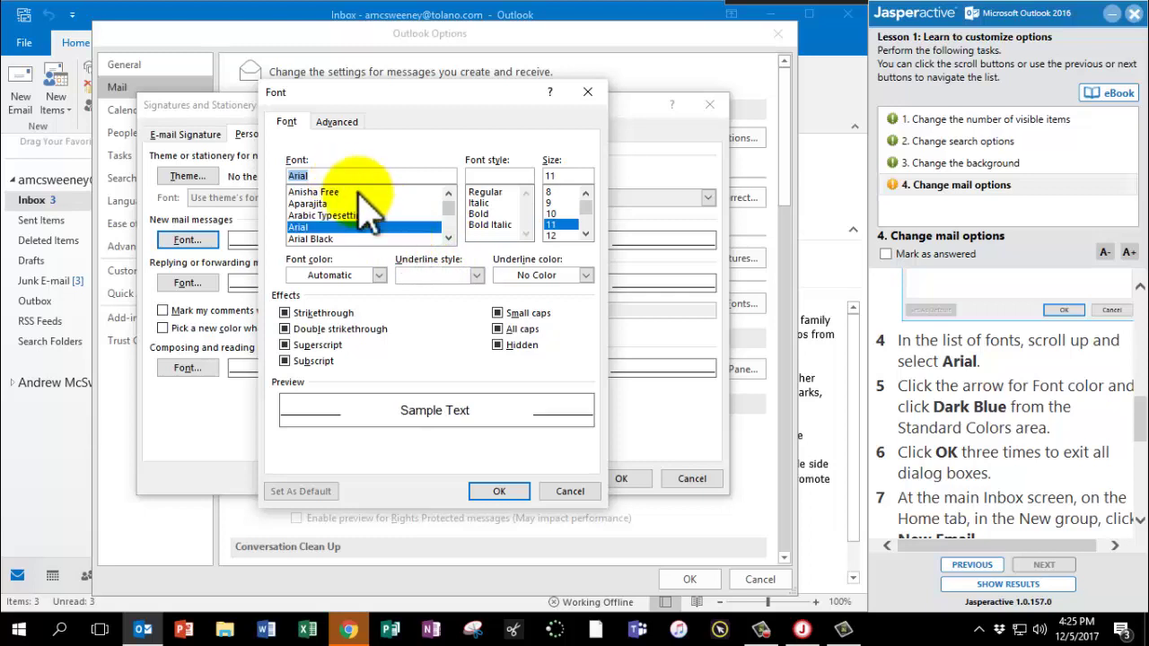
left_click(379, 275)
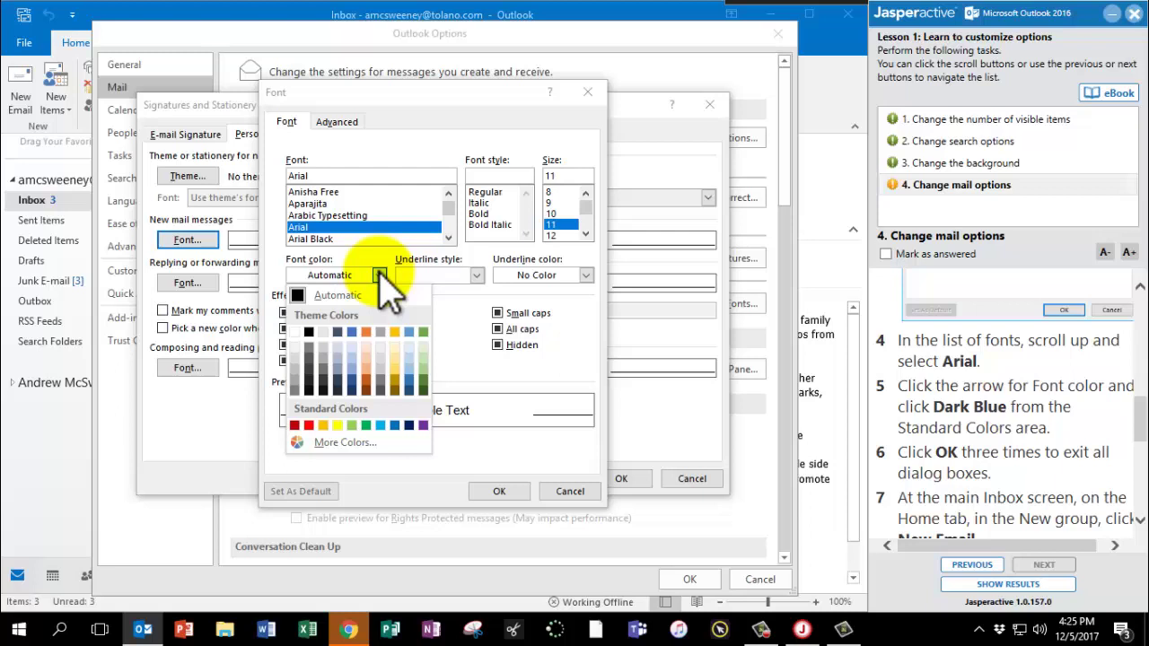
left_click(409, 425)
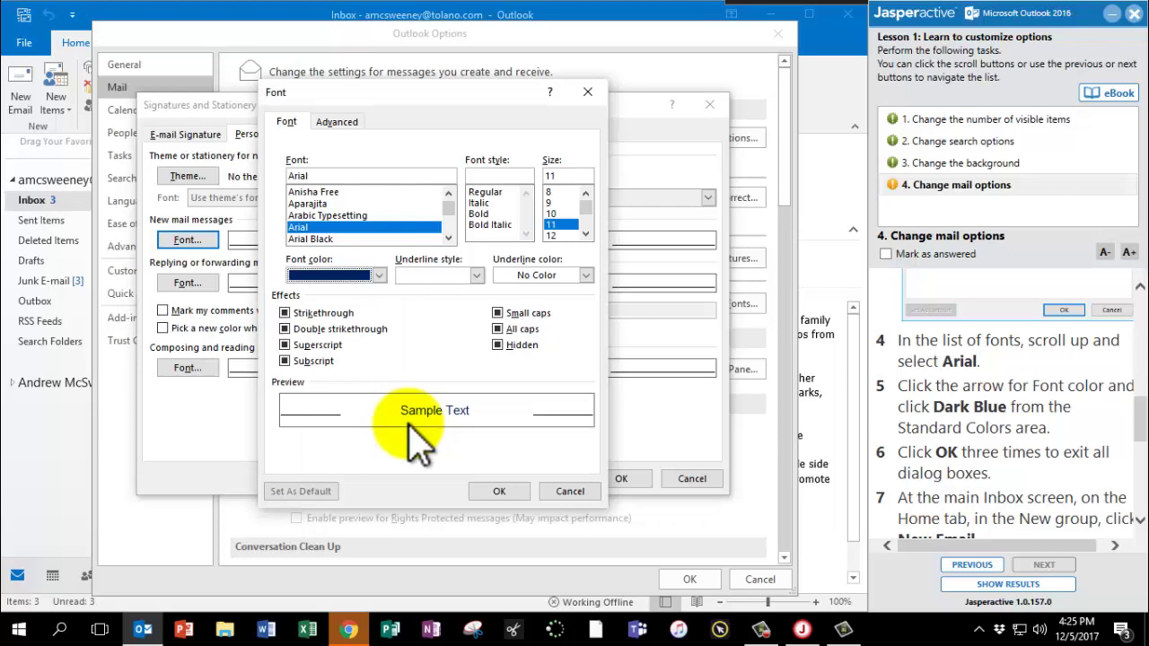
left_click(499, 492)
left_click(619, 479)
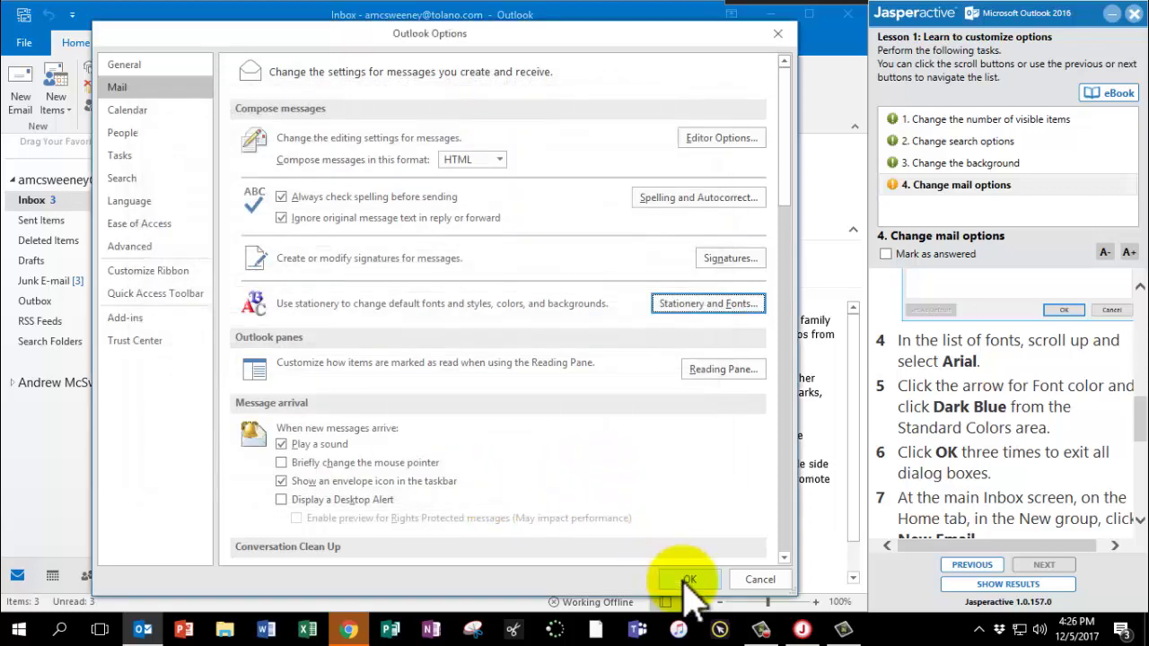
Step: Close Outlook Options and start a new email to test the dark blue Arial font
left_click(689, 579)
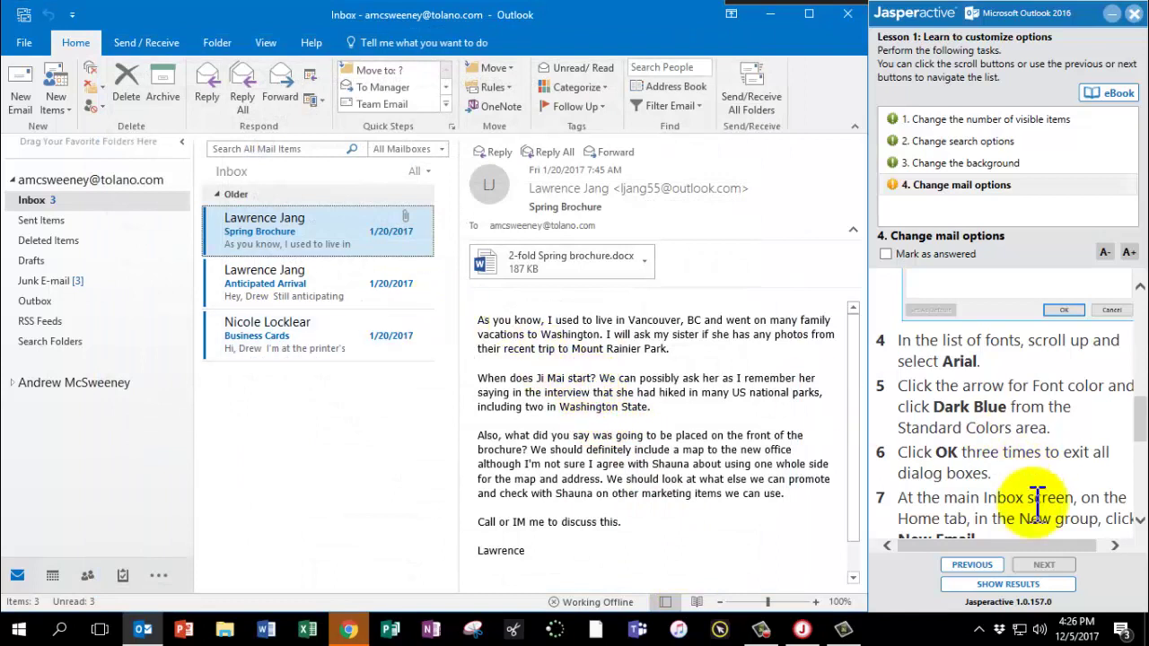
scroll(945, 484, "down", 3)
scroll(945, 485, "down", 1)
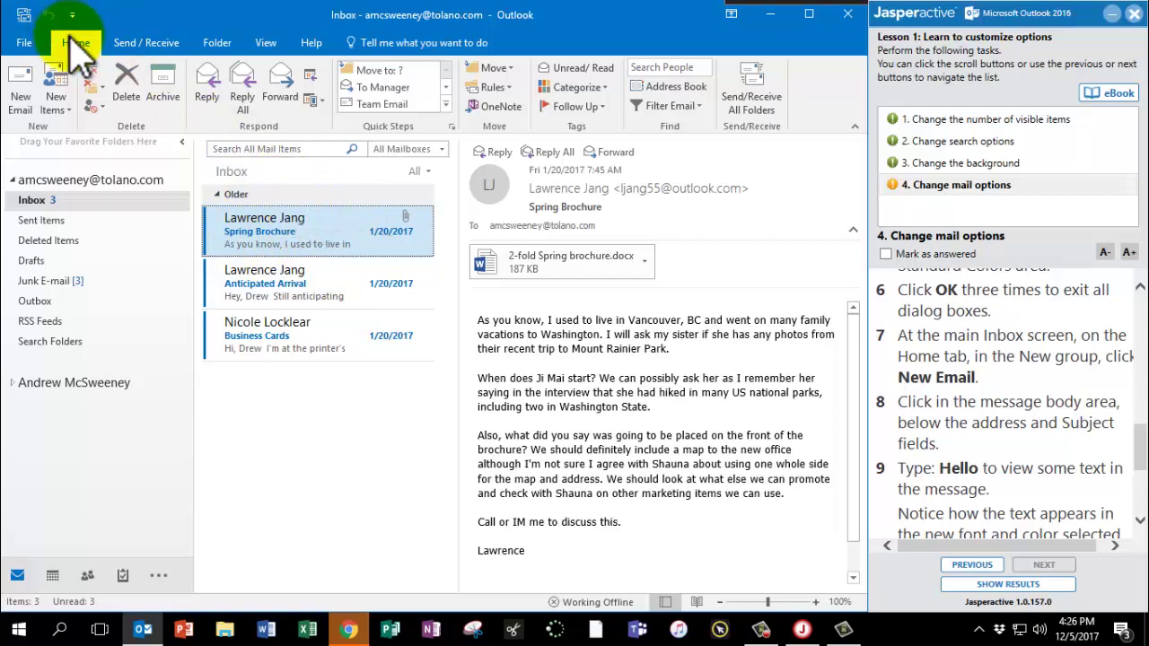
left_click(27, 106)
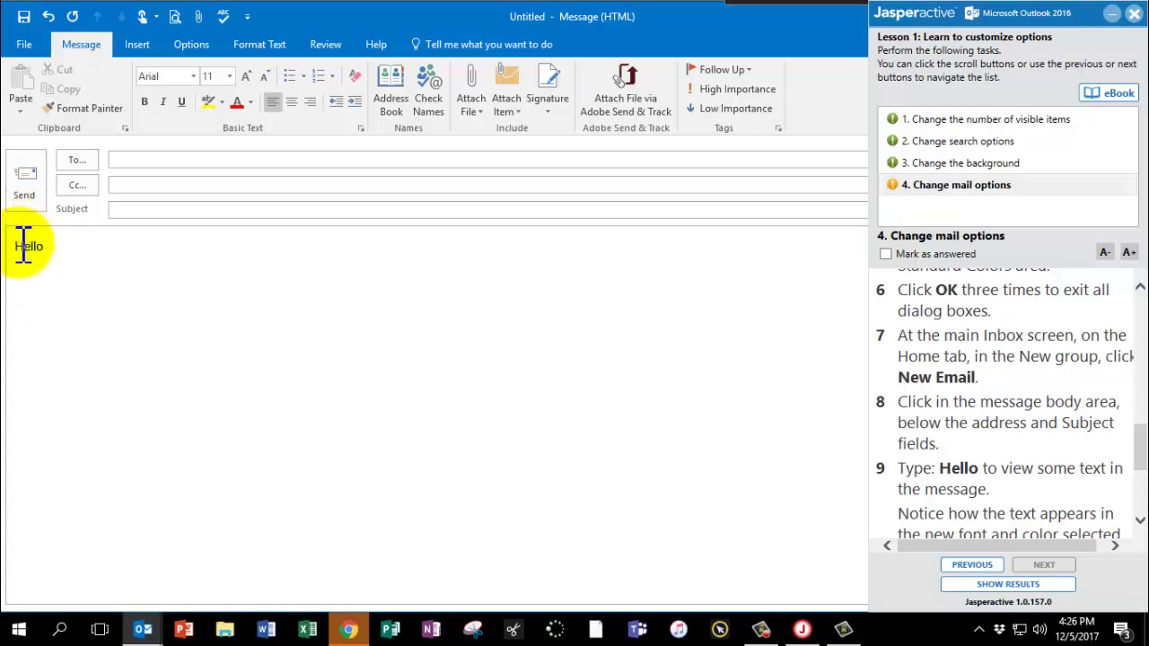
scroll(1024, 427, "down", 3)
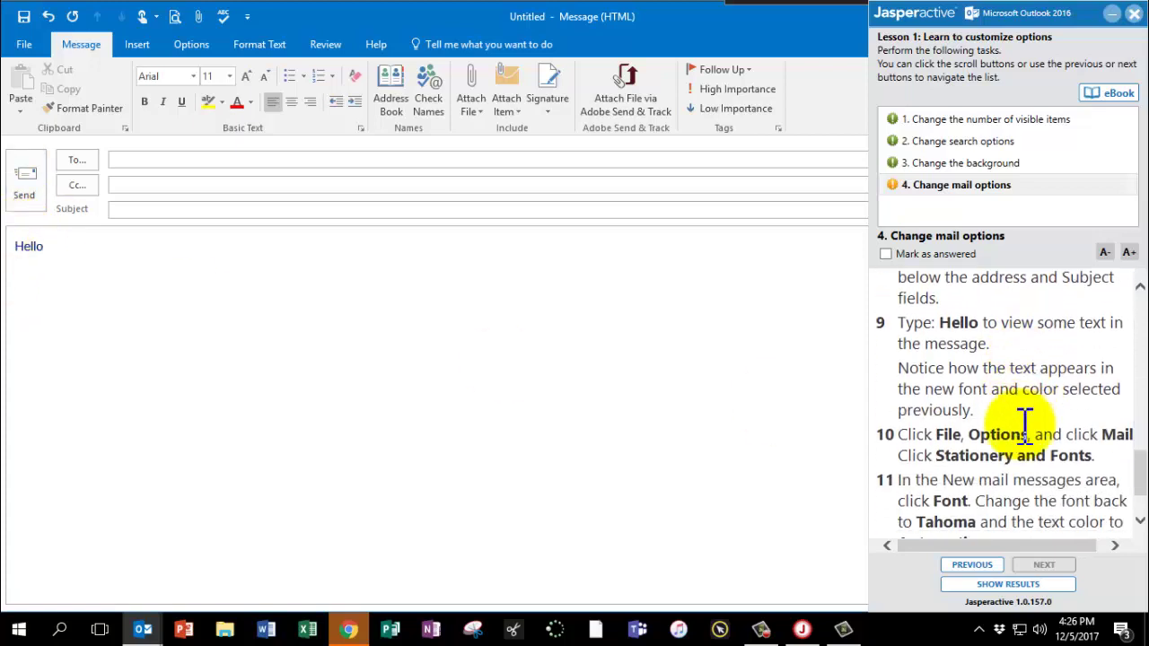
scroll(1025, 426, "down", 1)
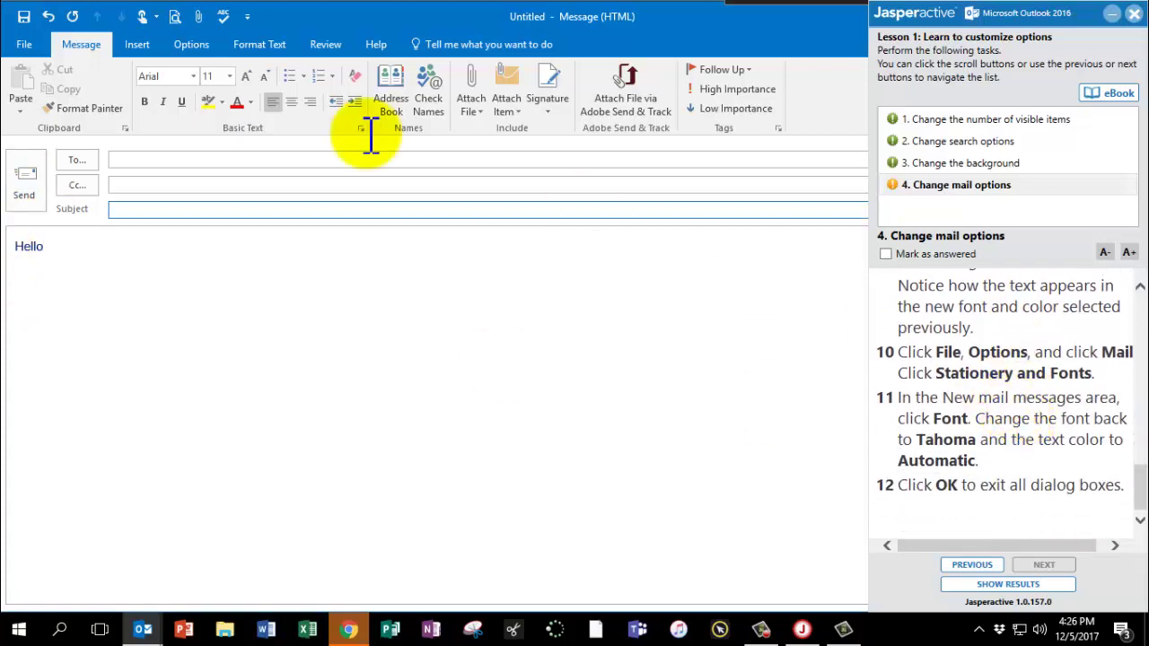
Step: Change the new-mail font back to Tahoma with Automatic font colour via Stationery and Fonts
left_click(24, 45)
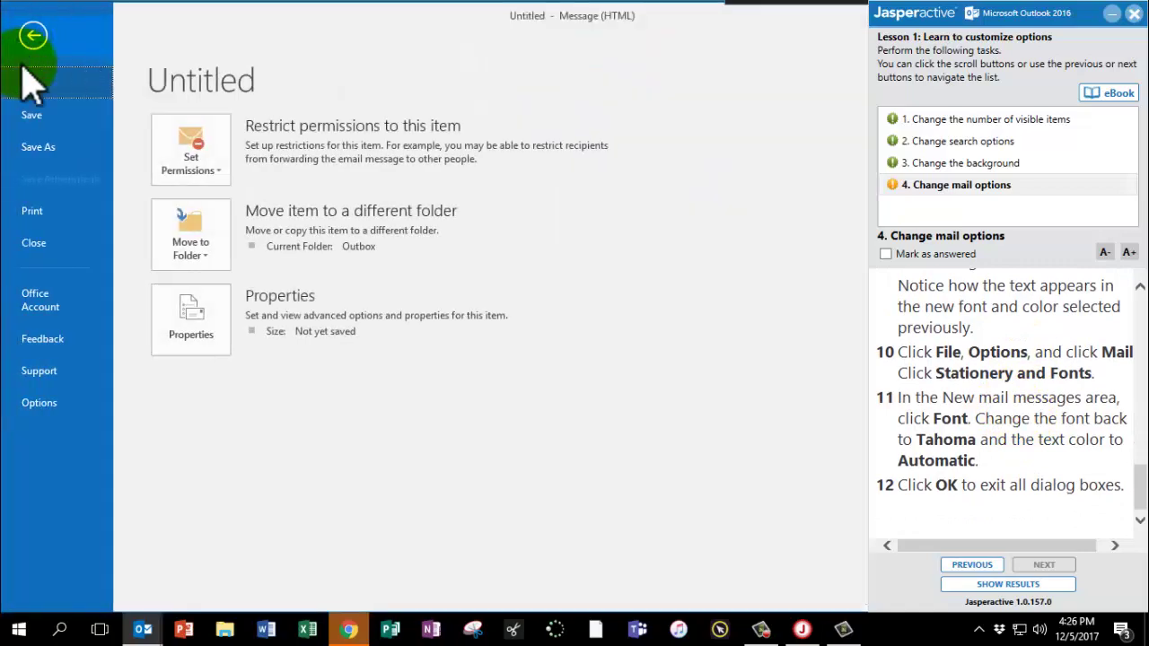
left_click(39, 402)
left_click(121, 87)
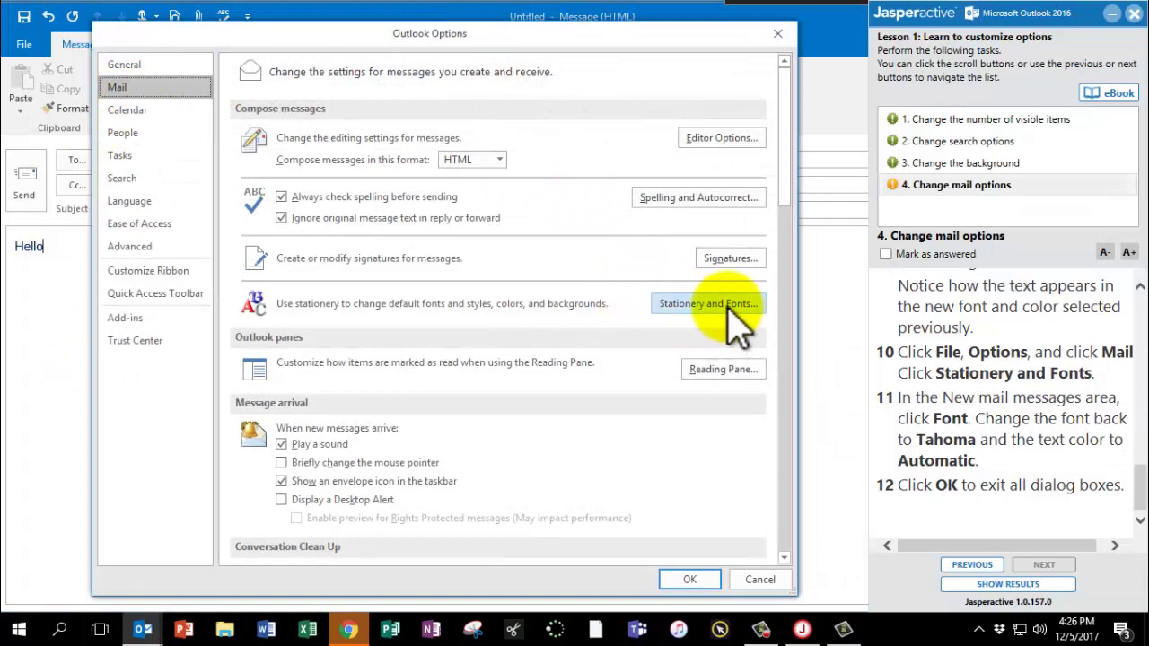
left_click(727, 308)
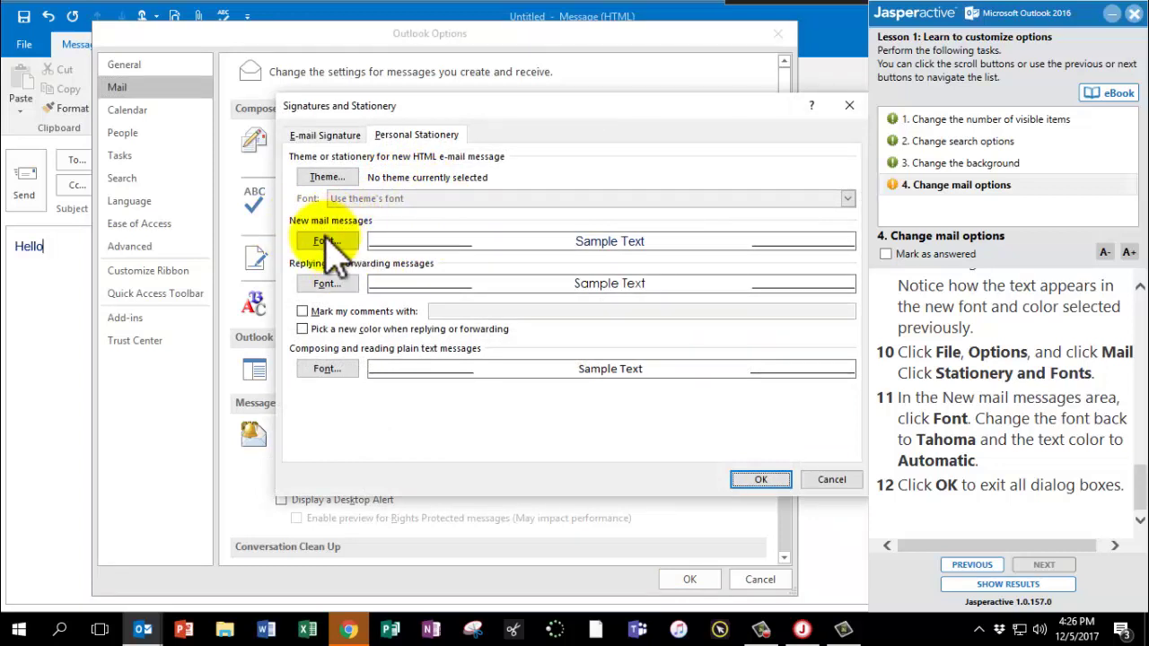
left_click(327, 240)
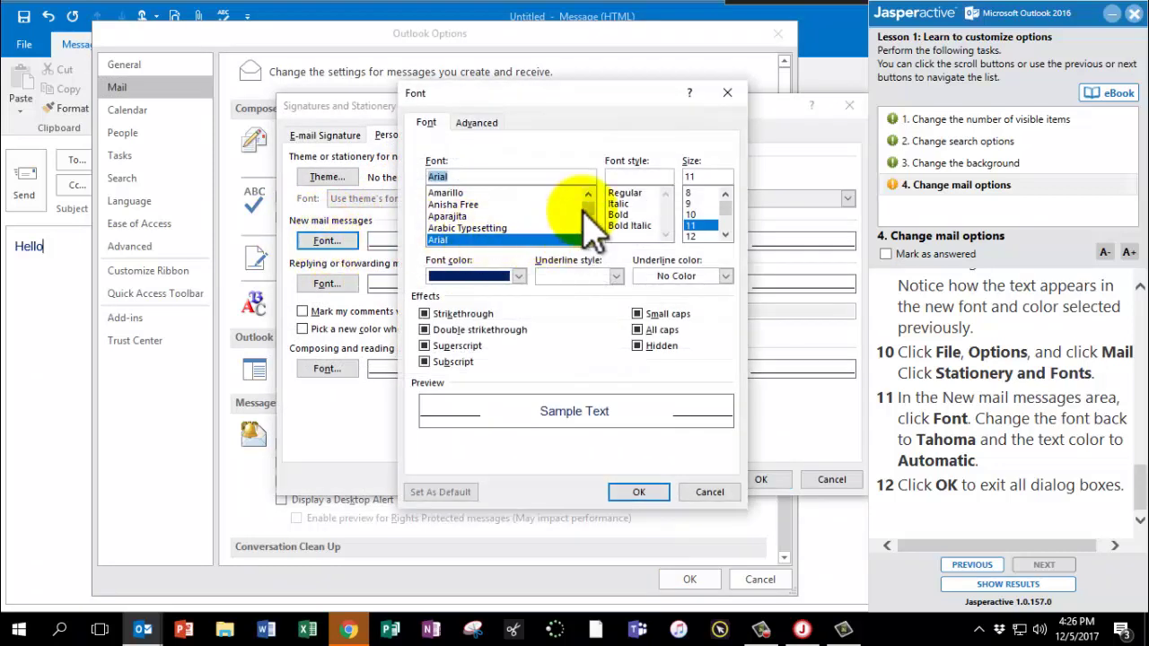
left_click_drag(585, 208, 592, 229)
left_click(549, 217)
type("t")
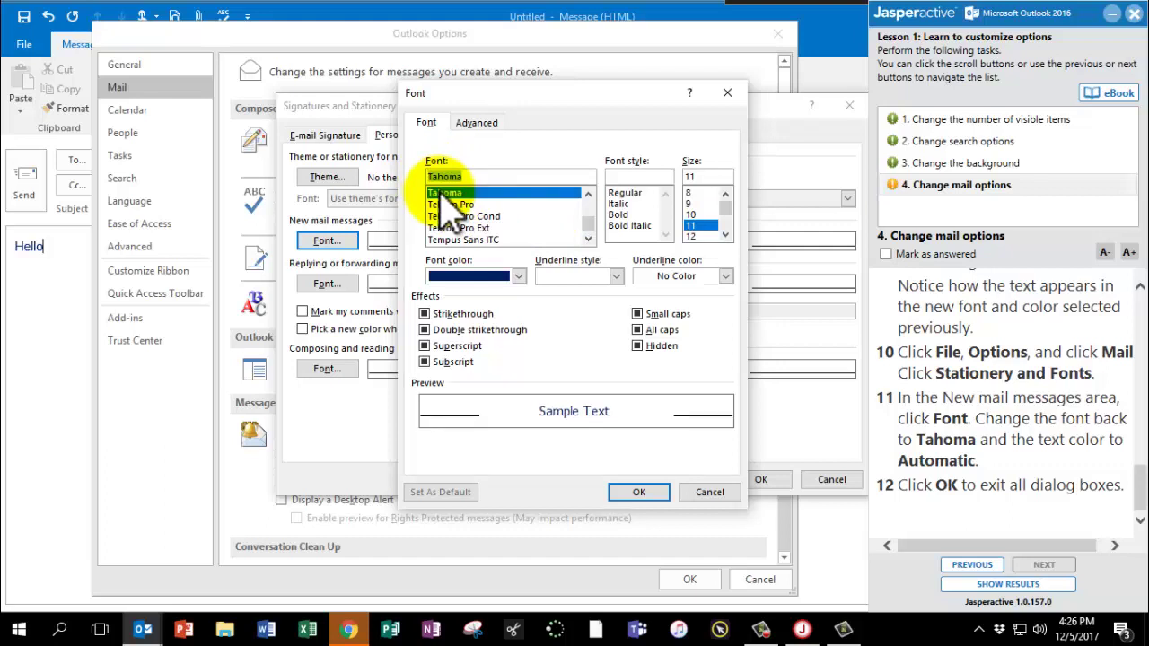
left_click(519, 276)
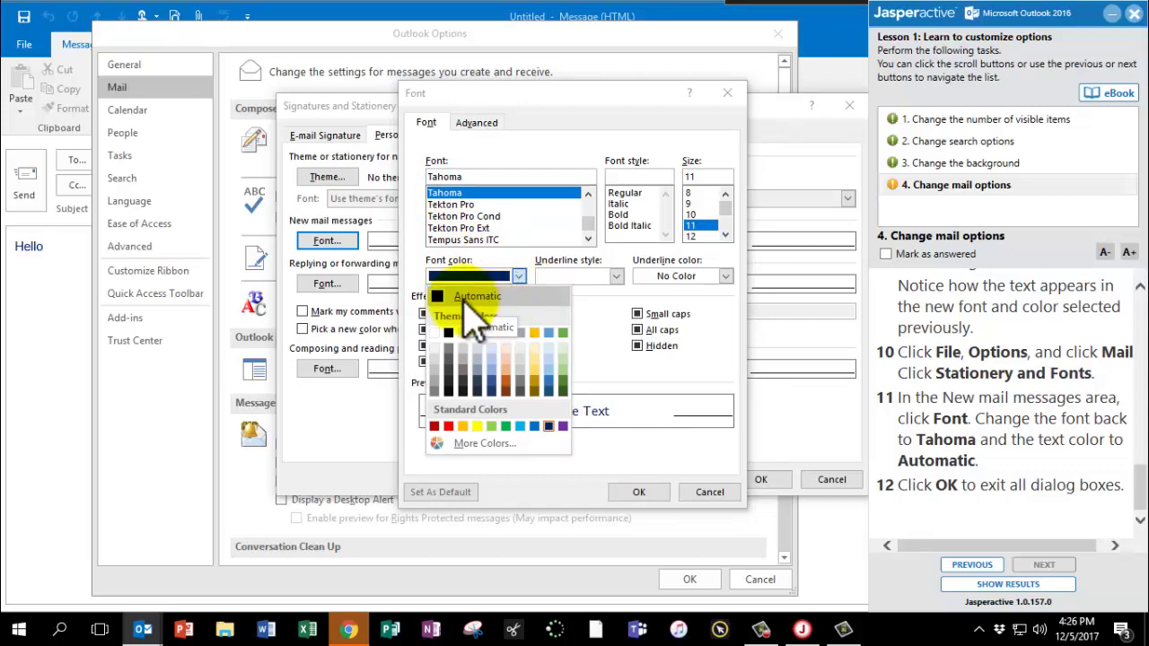
left_click(466, 302)
left_click(643, 492)
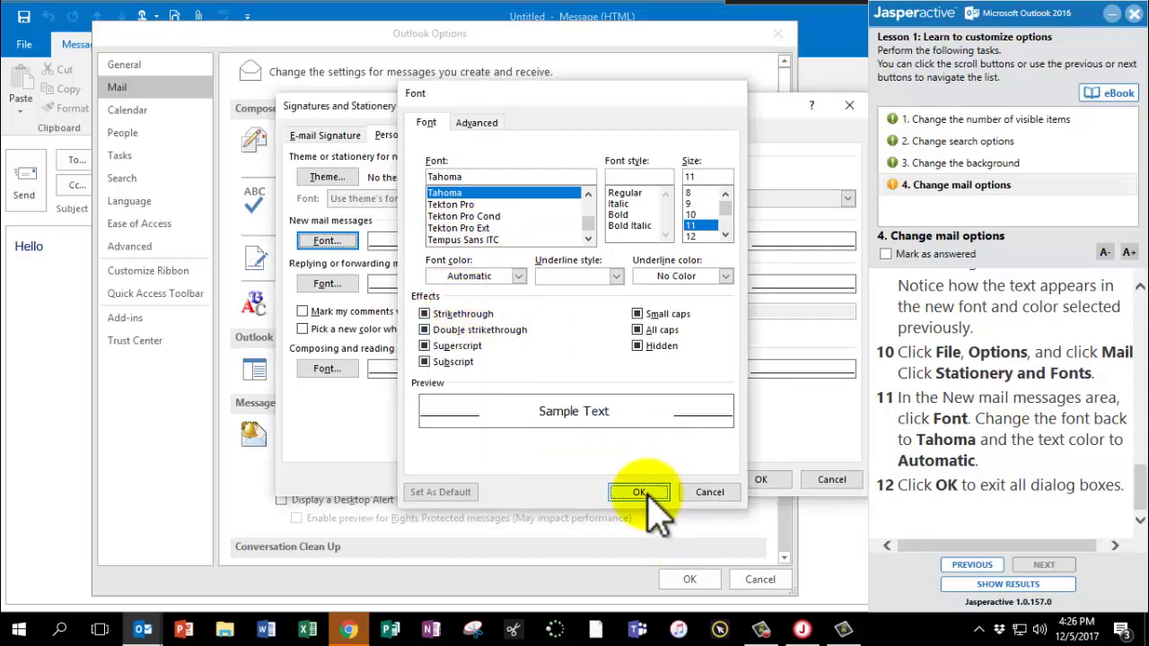
Step: Close the stationery and options dialogs, mark task 4 answered, and confirm showing the lesson results
left_click(760, 481)
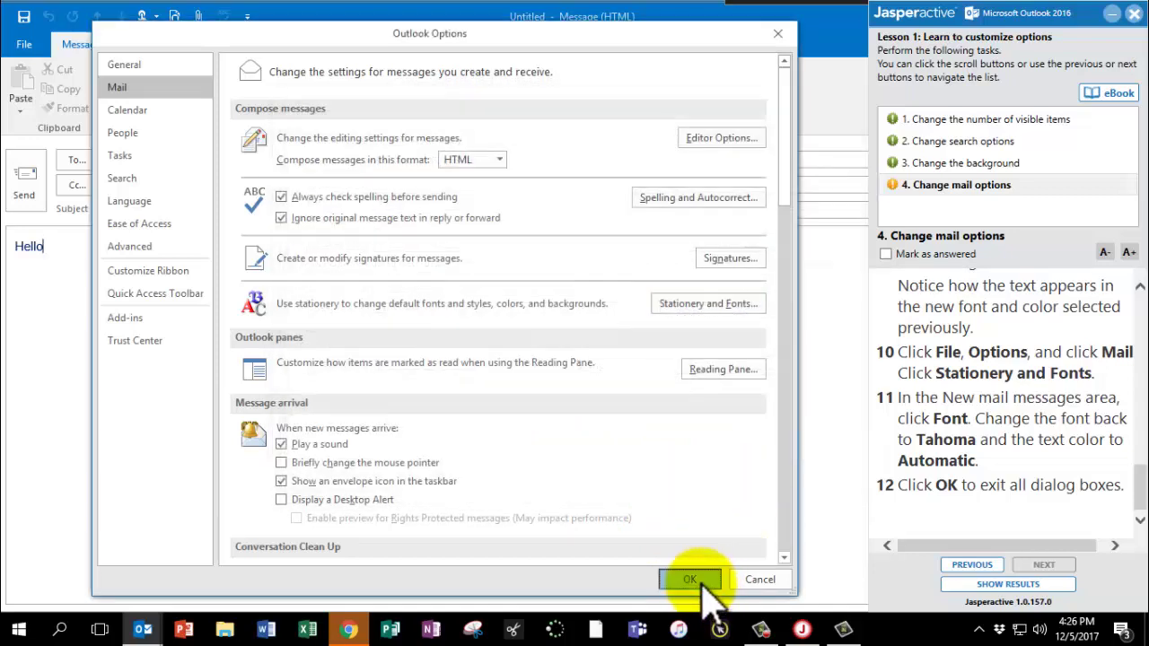
left_click(689, 579)
left_click(932, 253)
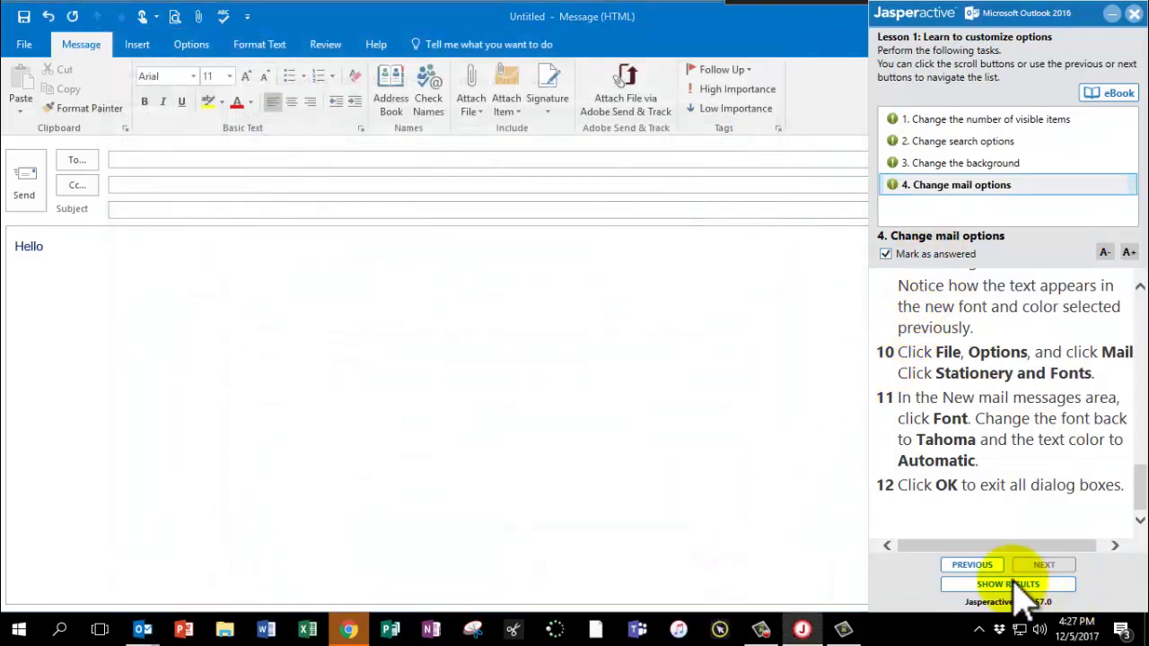
left_click(1021, 584)
left_click(603, 382)
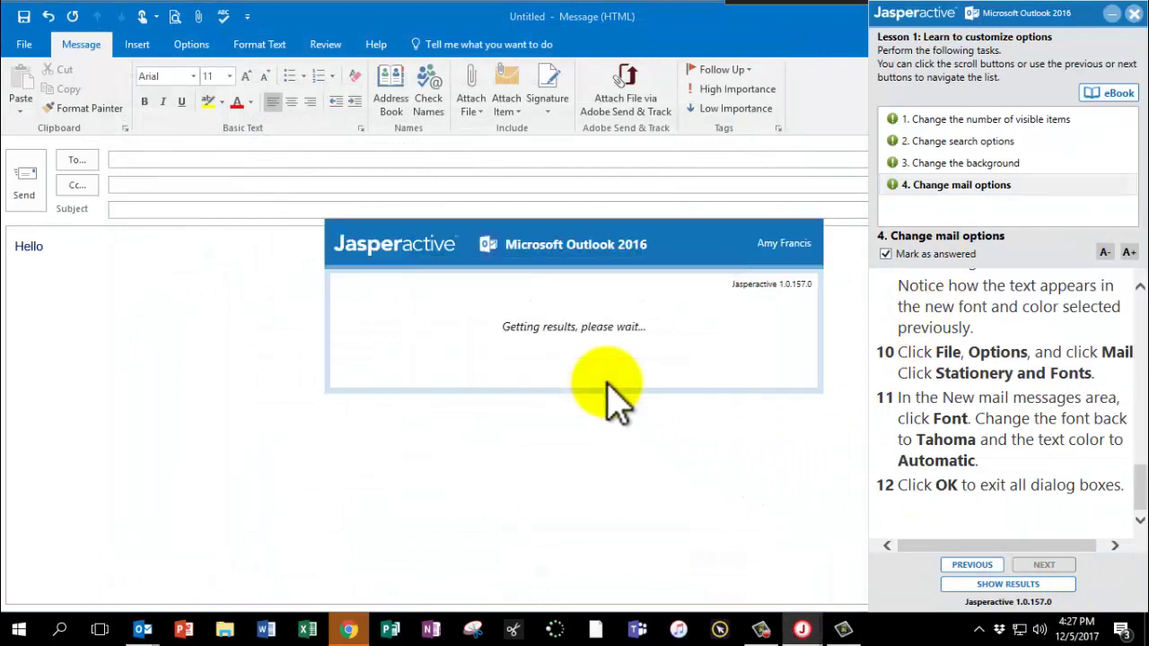